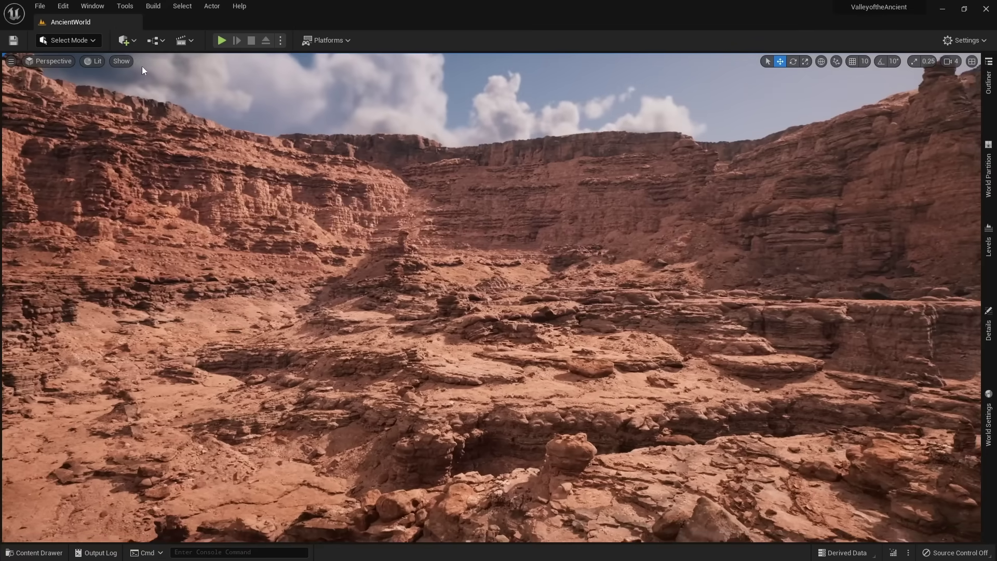
- Switch the viewport to Nanite Visualization > Triangles to inspect the canyon's mesh density
{"action": "left_click", "coordinate": [93, 61]}
{"action": "mouse_move", "coordinate": [145, 217]}
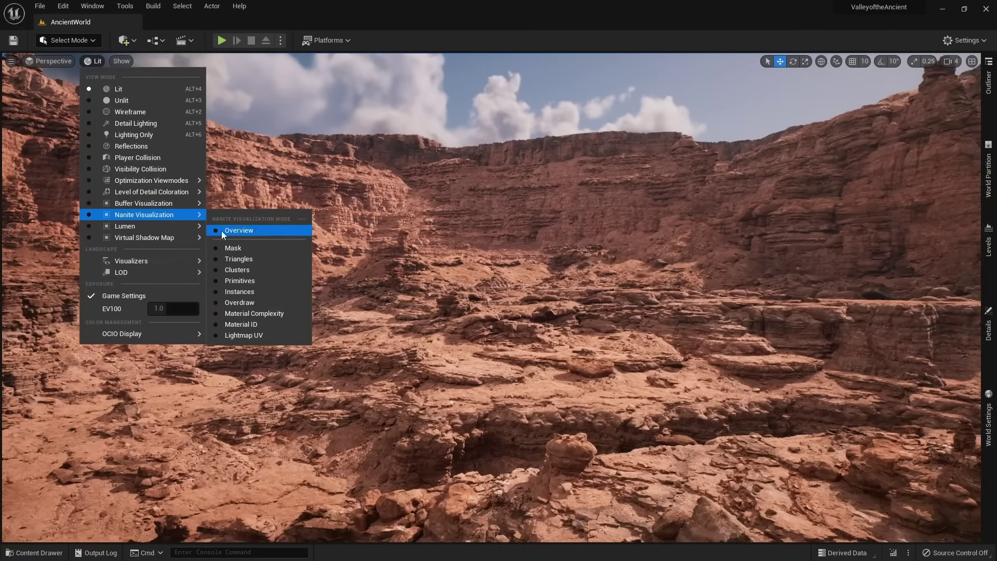
{"action": "left_click", "coordinate": [243, 258]}
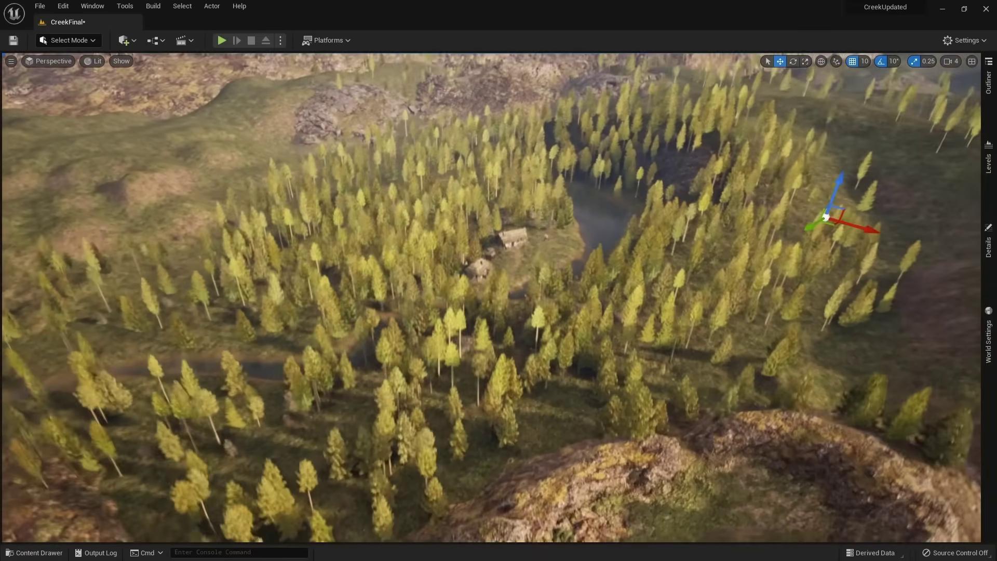
- Fly the camera down over the pine forest to the thatched cabins and footbridge
{"action": "key", "text": "w"}
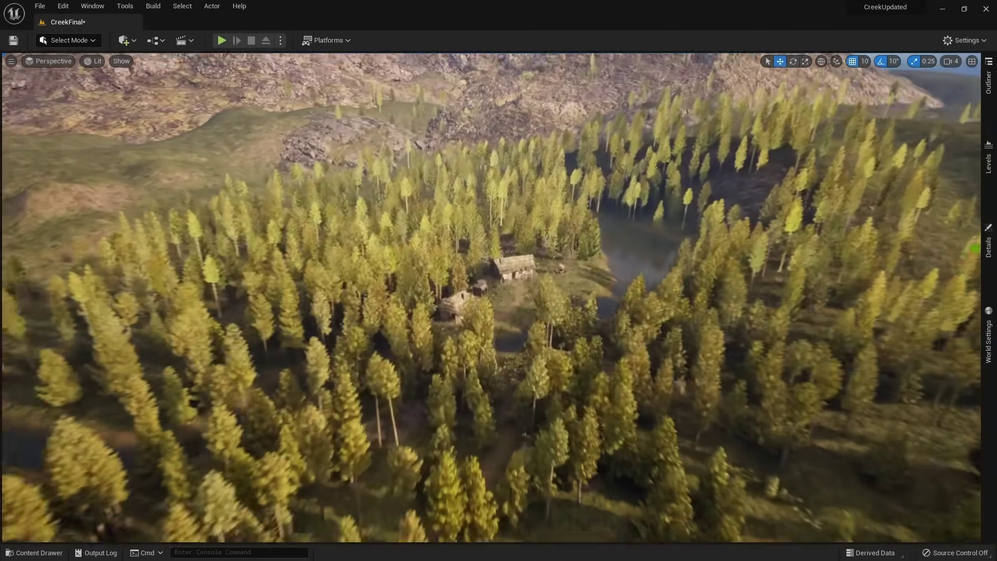
{"action": "key", "text": "s"}
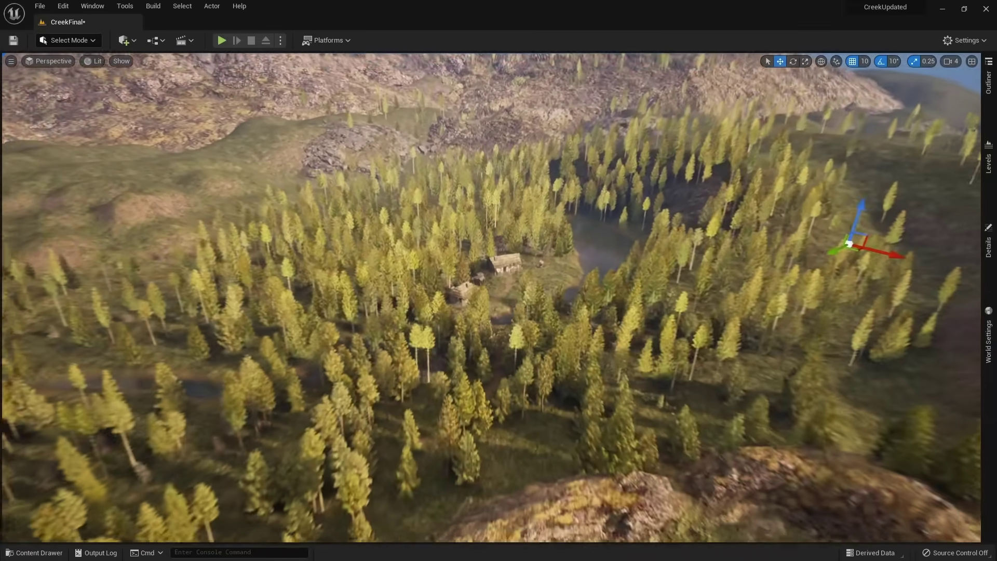
{"action": "key", "text": "w"}
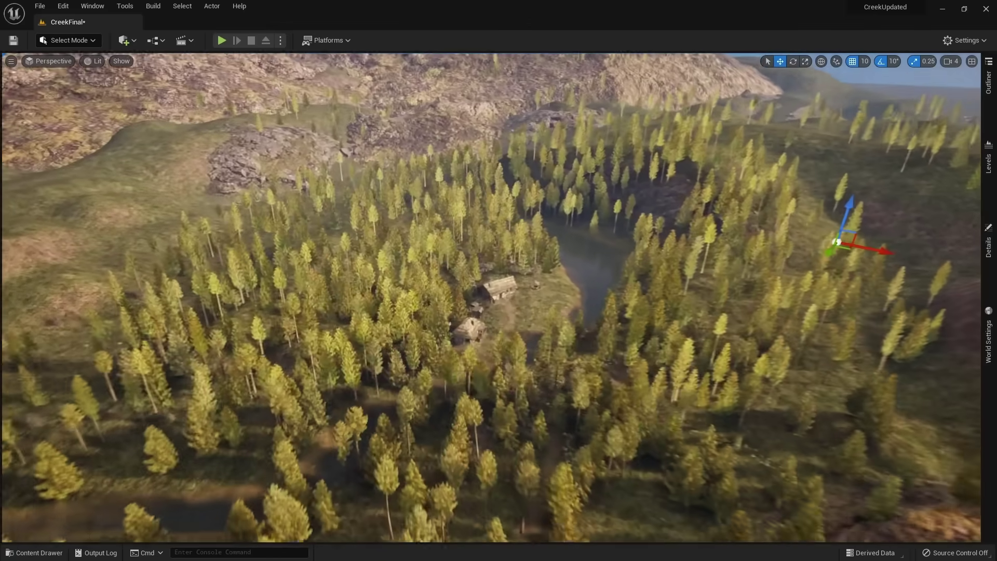
{"action": "key", "text": "w"}
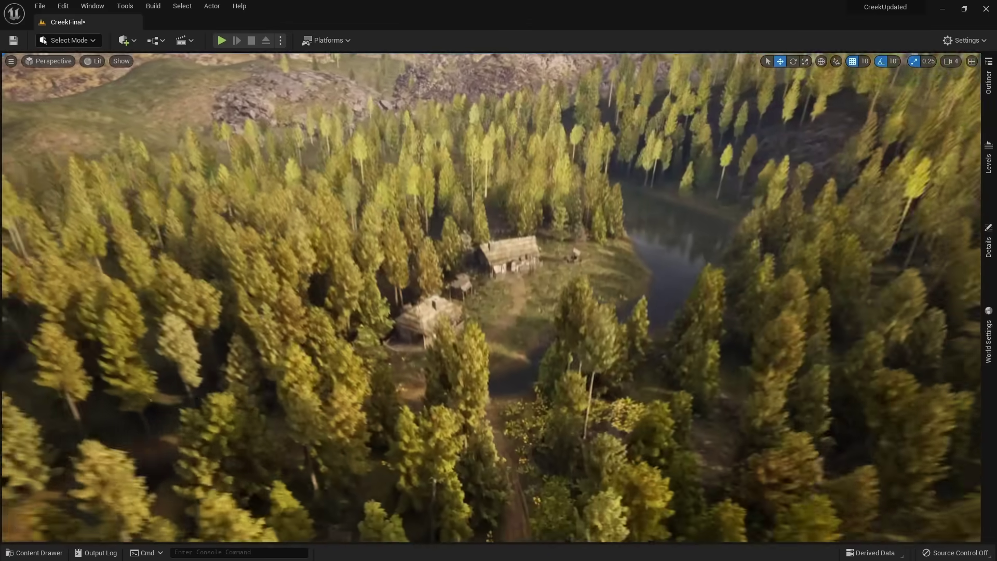
{"action": "key", "text": "w"}
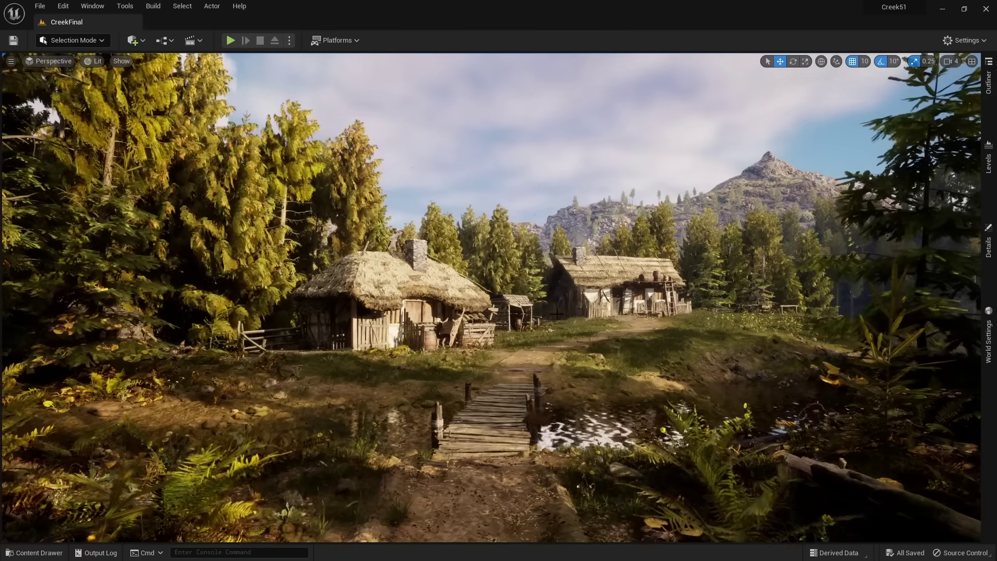
- In the spruce_full_01 mesh editor, enable Nanite Support and Preserve Area, then apply changes
{"action": "key", "text": "ctrl+space"}
{"action": "double_click", "coordinate": [408, 431]}
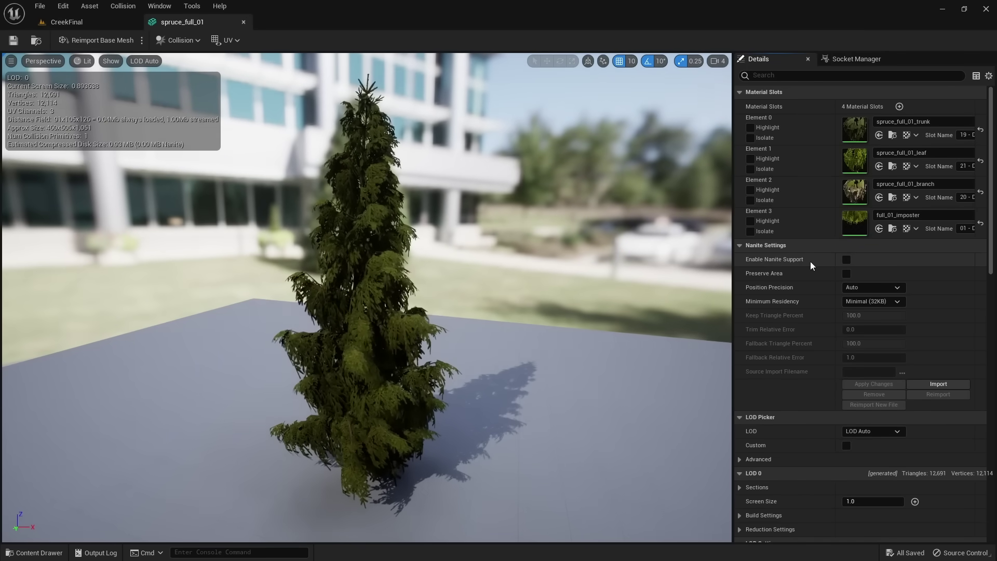
{"action": "left_click", "coordinate": [846, 260]}
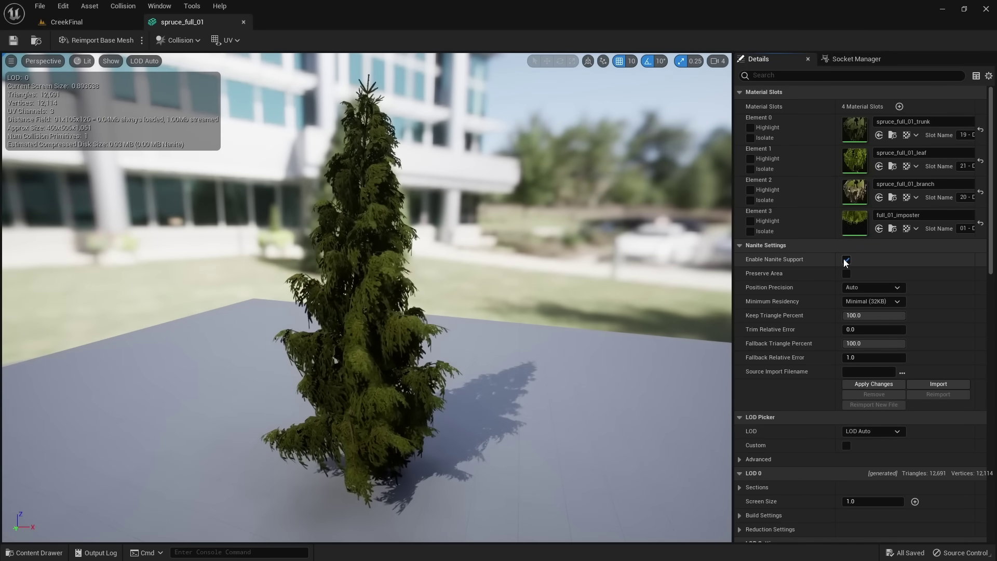
{"action": "left_click", "coordinate": [847, 273]}
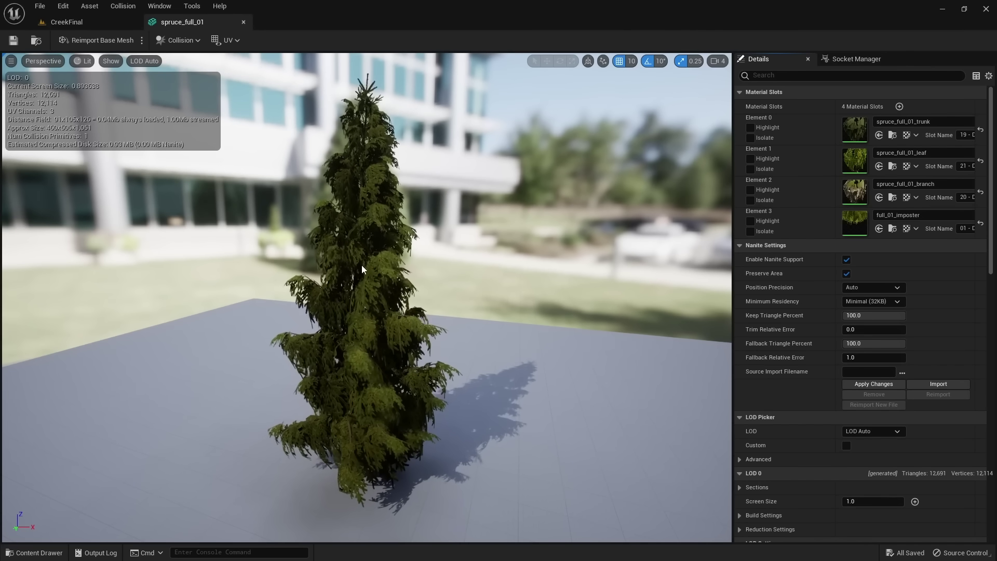
{"action": "left_click", "coordinate": [865, 384]}
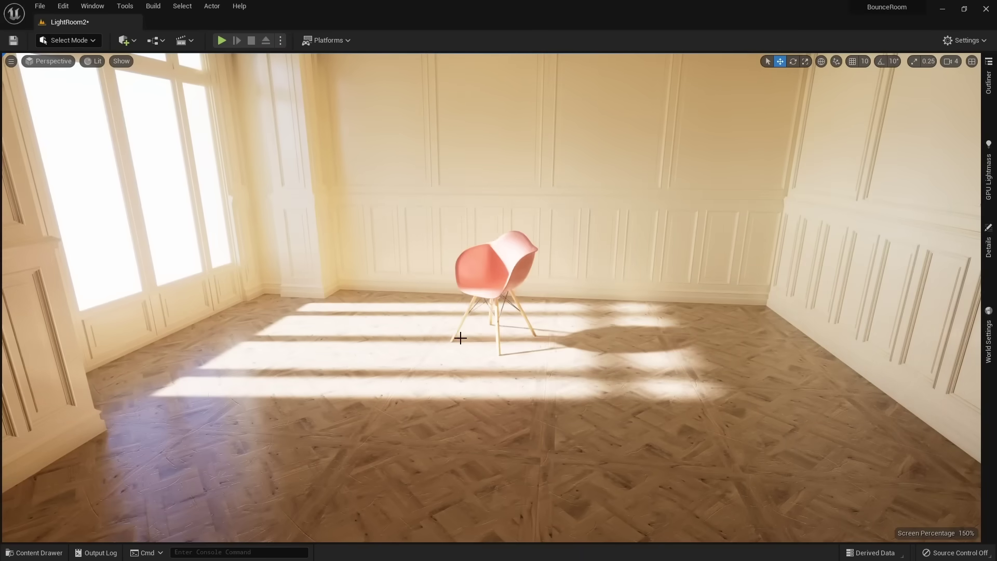
- Add a cube from Quick Add > Shapes, scale it tall, and place it beside the window
{"action": "right_click_drag", "start_coordinate": [460, 338], "coordinate": [252, 174]}
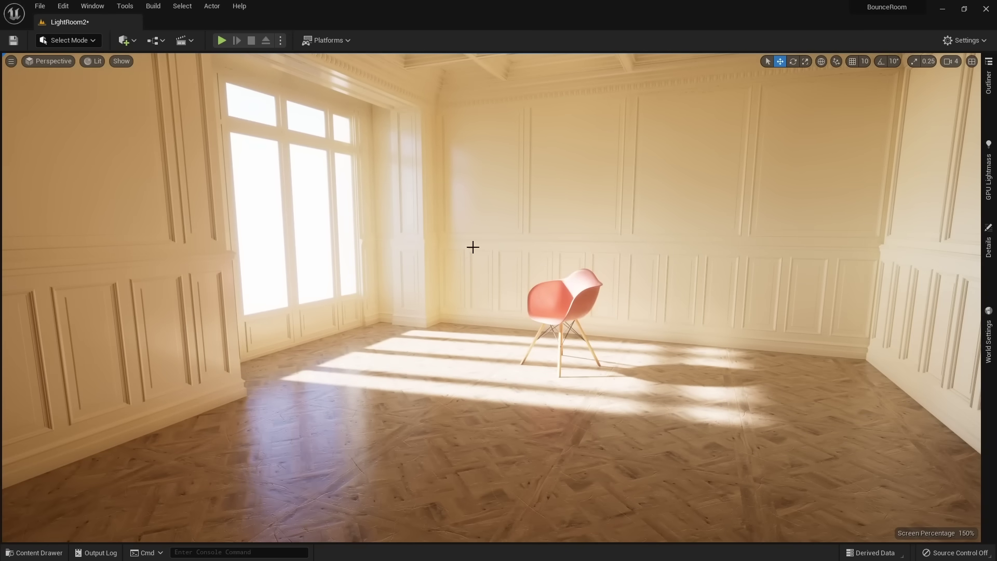
{"action": "left_click", "coordinate": [126, 40]}
{"action": "mouse_move", "coordinate": [160, 147]}
{"action": "left_click_drag", "start_coordinate": [248, 152], "coordinate": [335, 335]}
{"action": "key", "text": "w"}
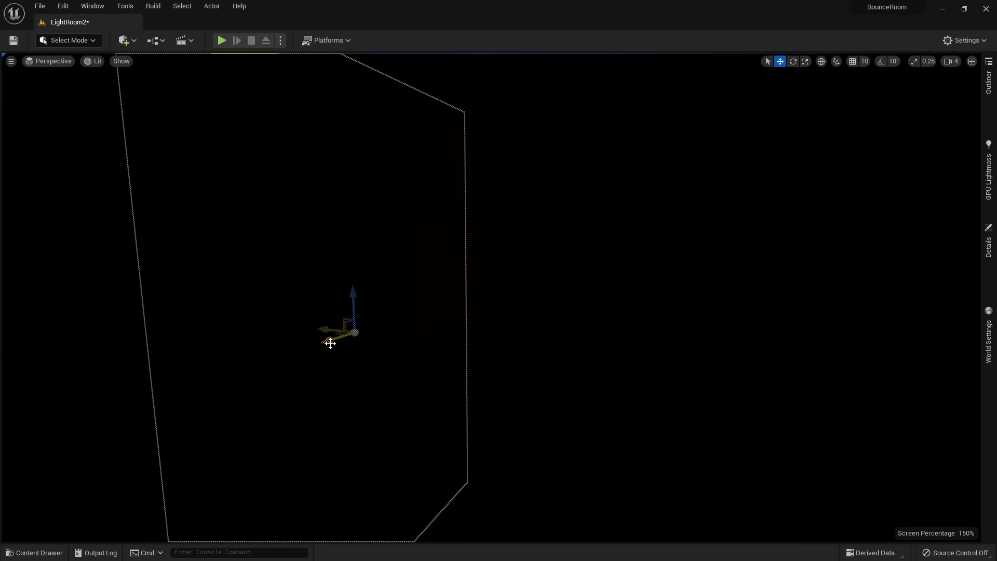
{"action": "left_click_drag", "start_coordinate": [330, 343], "coordinate": [24, 389]}
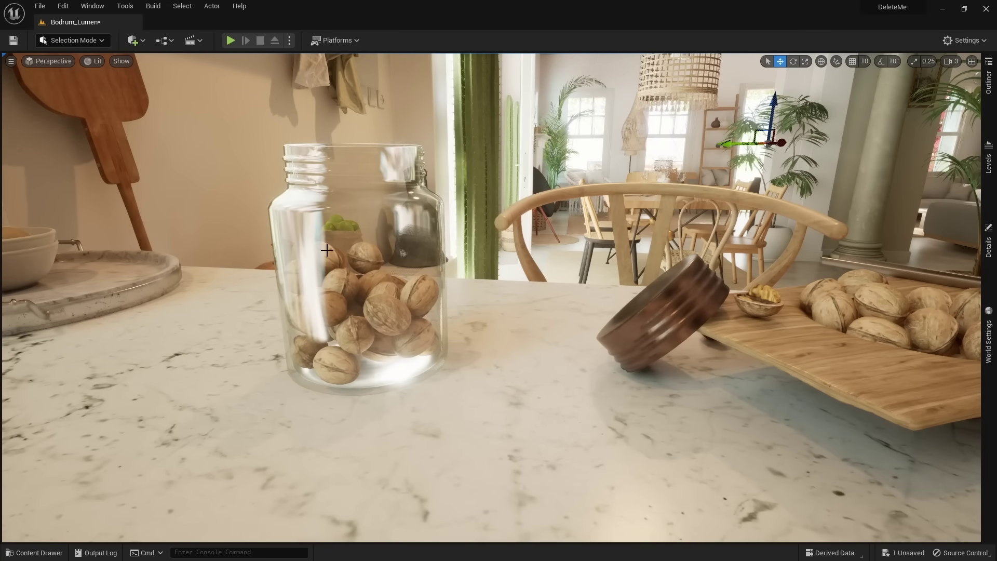
- Tick High Quality Translucency Reflections under the PostProcessVolume's Lumen Reflections, then view the kitchen
{"action": "left_click", "coordinate": [986, 242]}
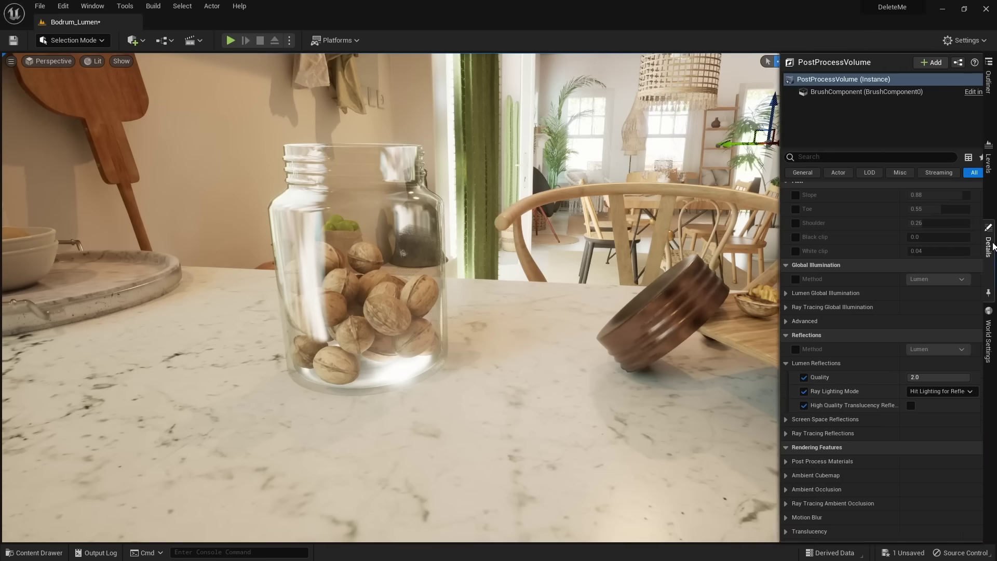
{"action": "left_click", "coordinate": [767, 364]}
{"action": "left_click", "coordinate": [766, 364]}
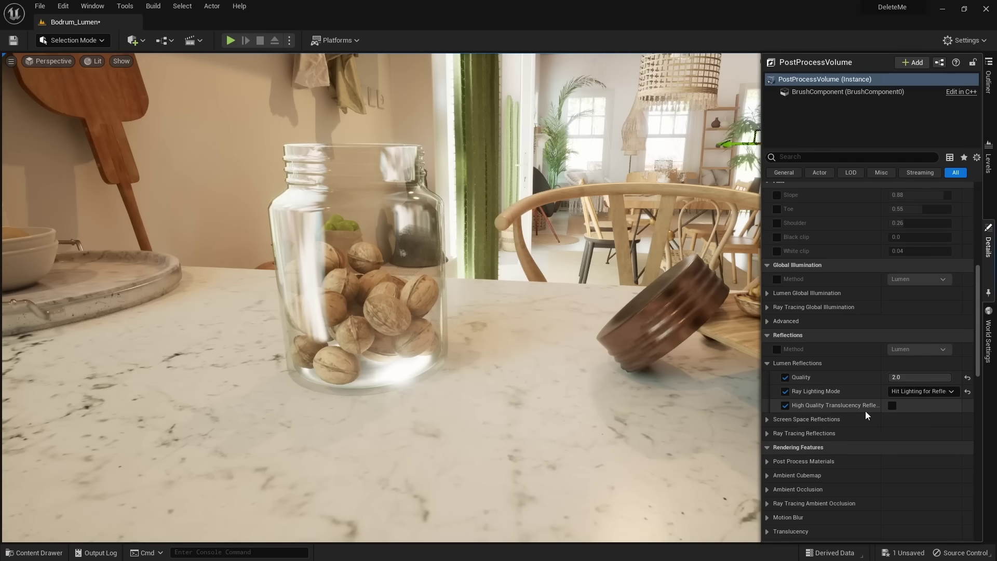
{"action": "left_click", "coordinate": [892, 405]}
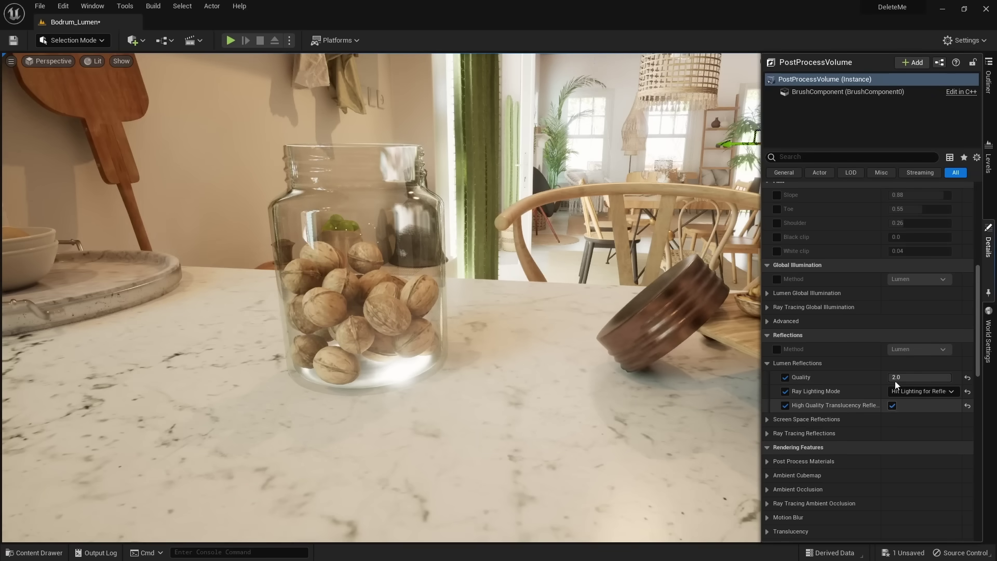
{"action": "left_click", "coordinate": [988, 240]}
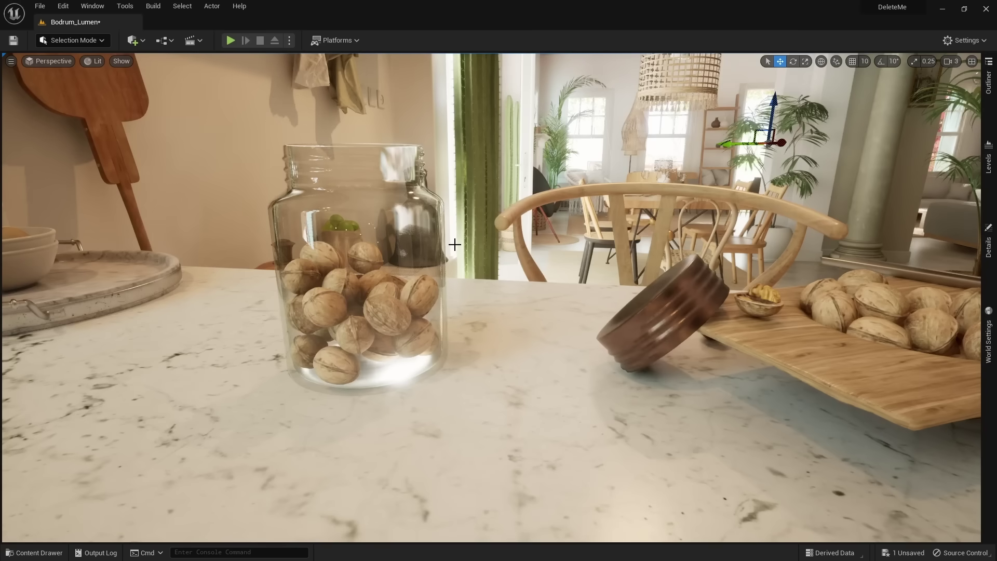
{"action": "right_click_drag", "start_coordinate": [480, 231], "coordinate": [368, 231]}
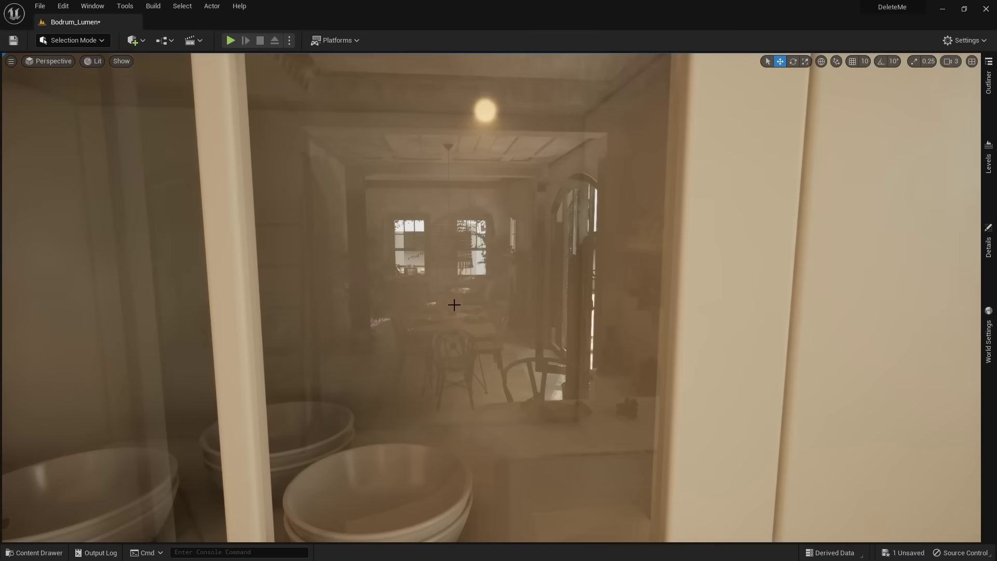
{"action": "right_click_drag", "start_coordinate": [460, 305], "coordinate": [520, 306]}
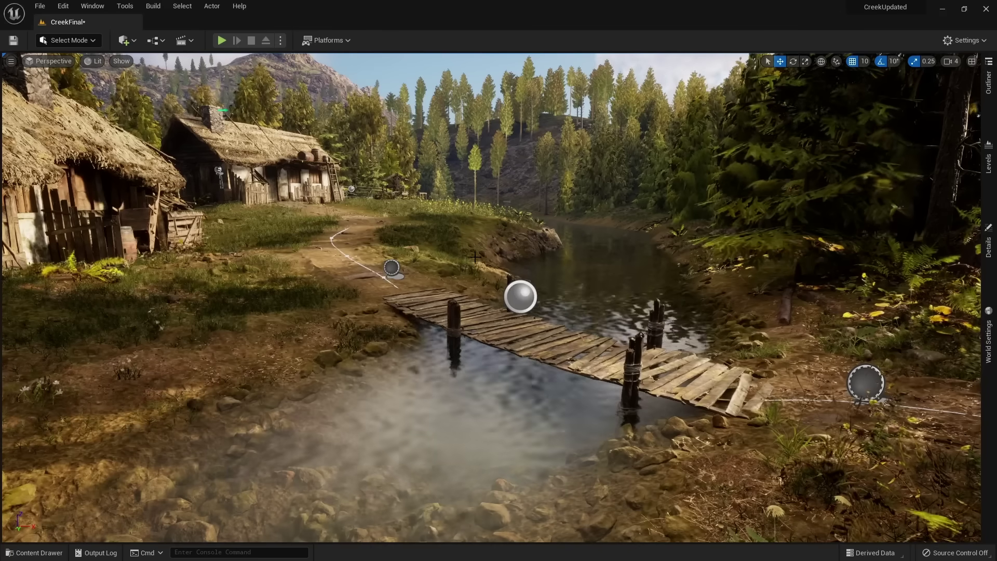
- Place a Planar Reflection from Visual Effects over the creek and scale it
{"action": "left_click", "coordinate": [123, 40]}
{"action": "mouse_move", "coordinate": [161, 171]}
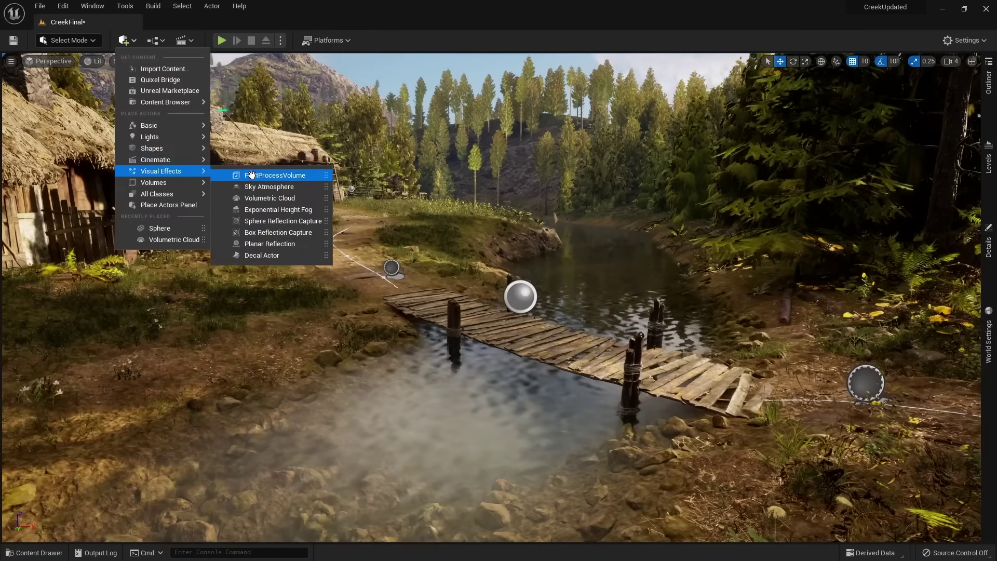
{"action": "left_click", "coordinate": [268, 243]}
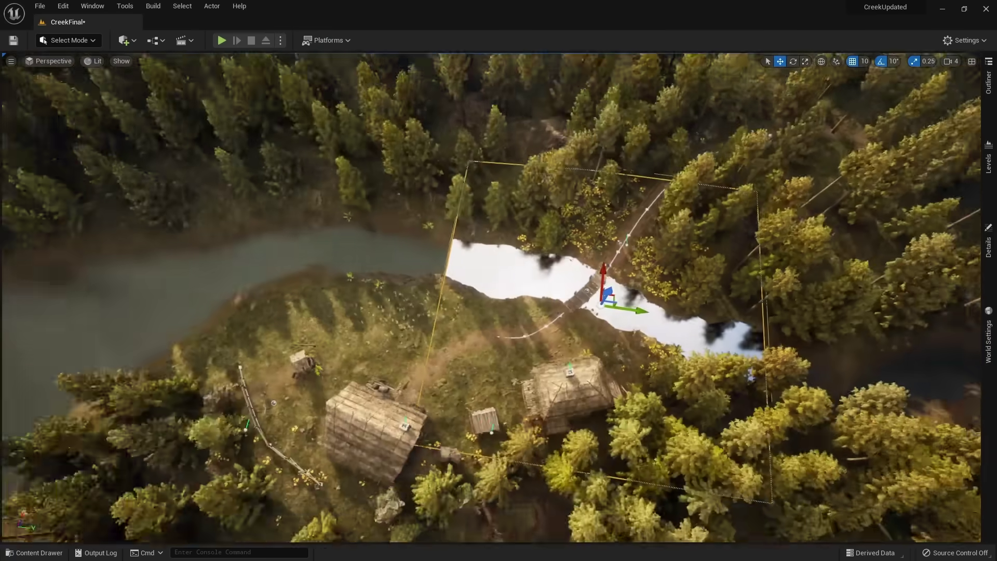
{"action": "key", "text": "r"}
{"action": "right_click_drag", "start_coordinate": [662, 302], "coordinate": [509, 288]}
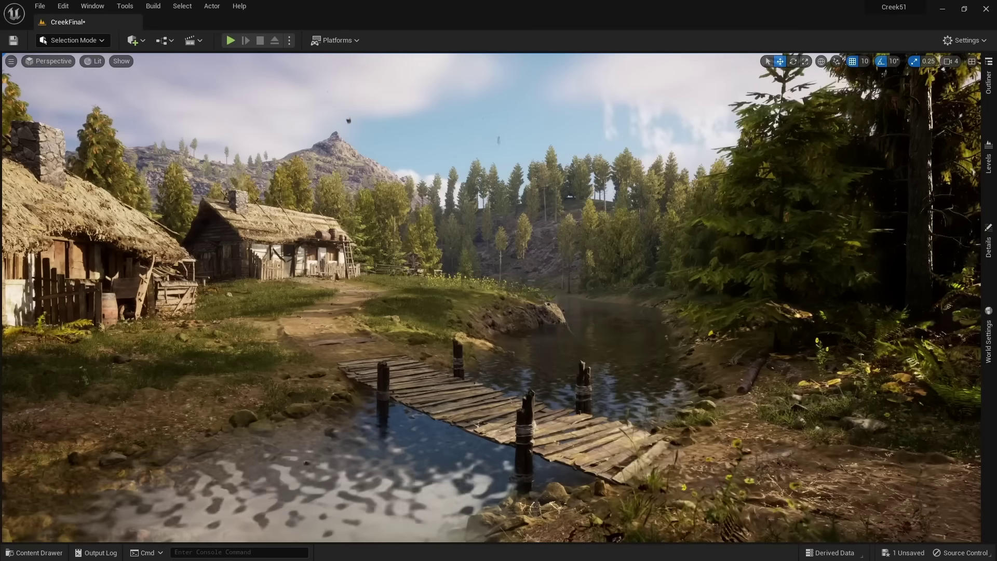
- Enable High Quality Translucency Reflections in the PostProcessVolume's settings
{"action": "left_click", "coordinate": [988, 244]}
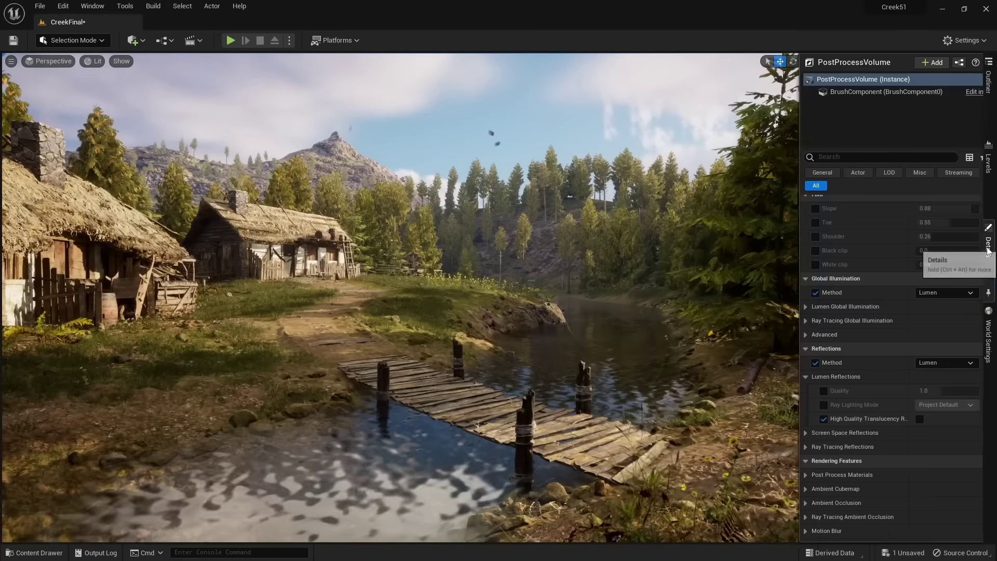
{"action": "left_click", "coordinate": [900, 418]}
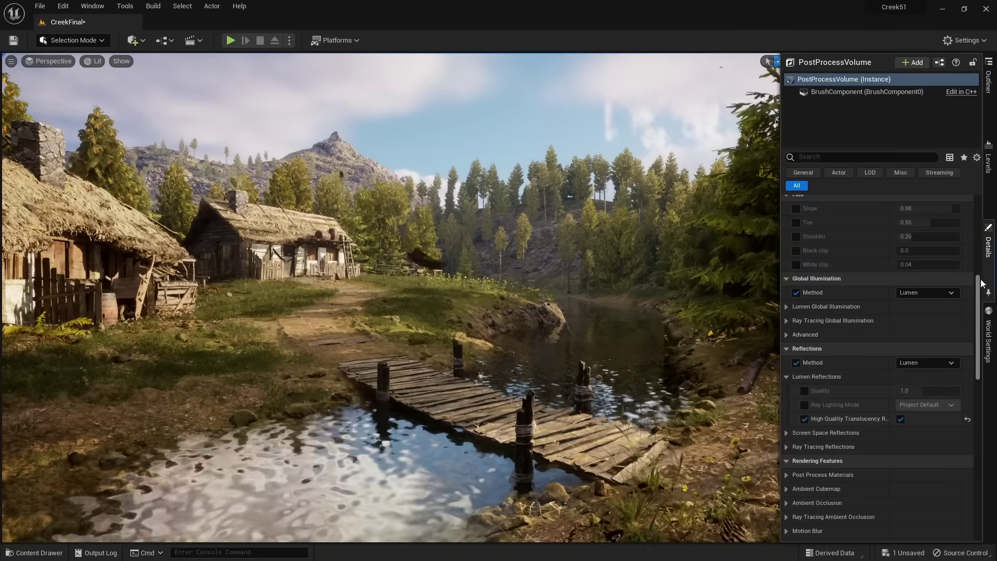
{"action": "right_click_drag", "start_coordinate": [913, 363], "coordinate": [914, 364]}
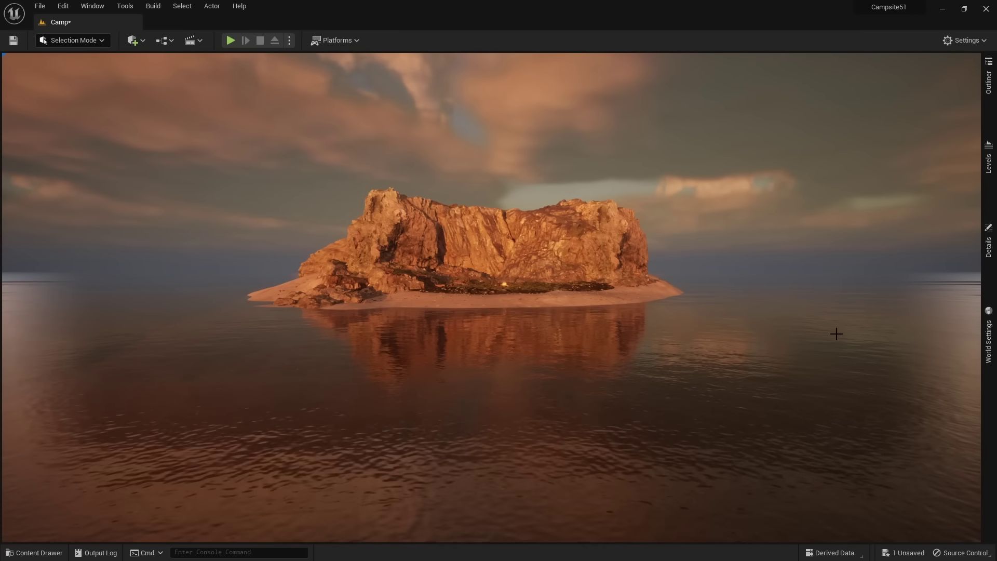
- Turn on High Quality Translucency Reflections in the rock island scene's PostProcessVolume
{"action": "right_click_drag", "start_coordinate": [524, 181], "coordinate": [524, 181]}
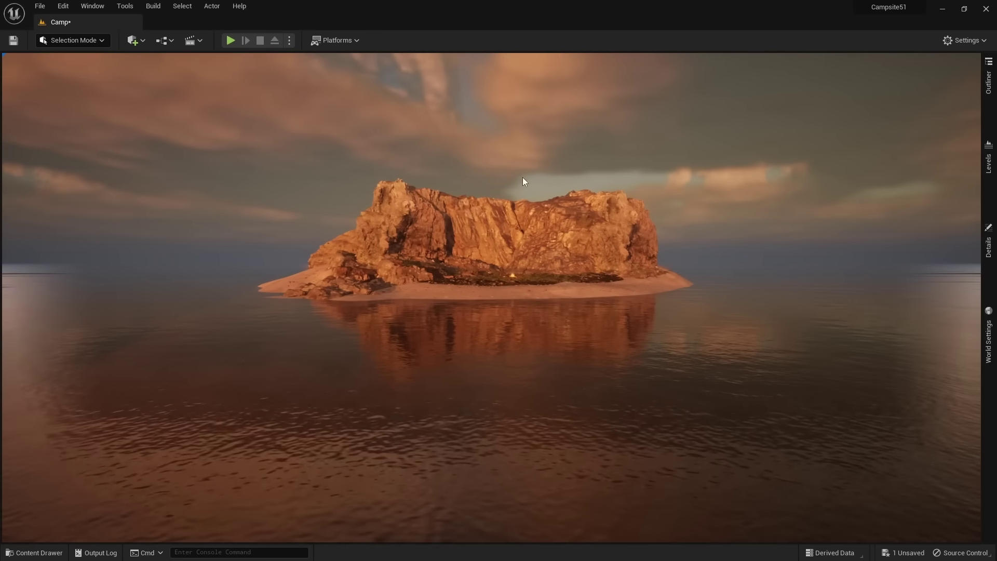
{"action": "left_click", "coordinate": [988, 243]}
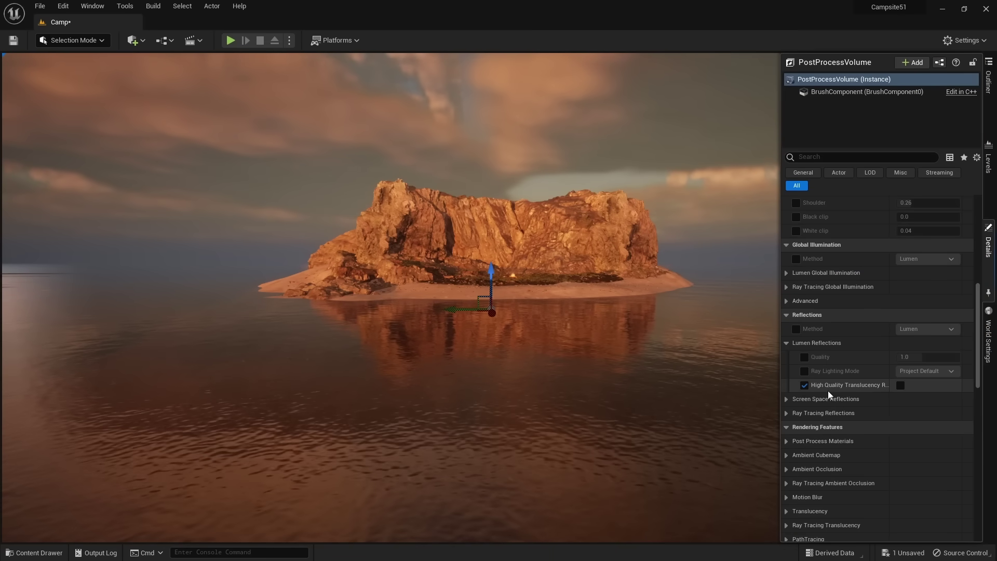
{"action": "left_click", "coordinate": [900, 385]}
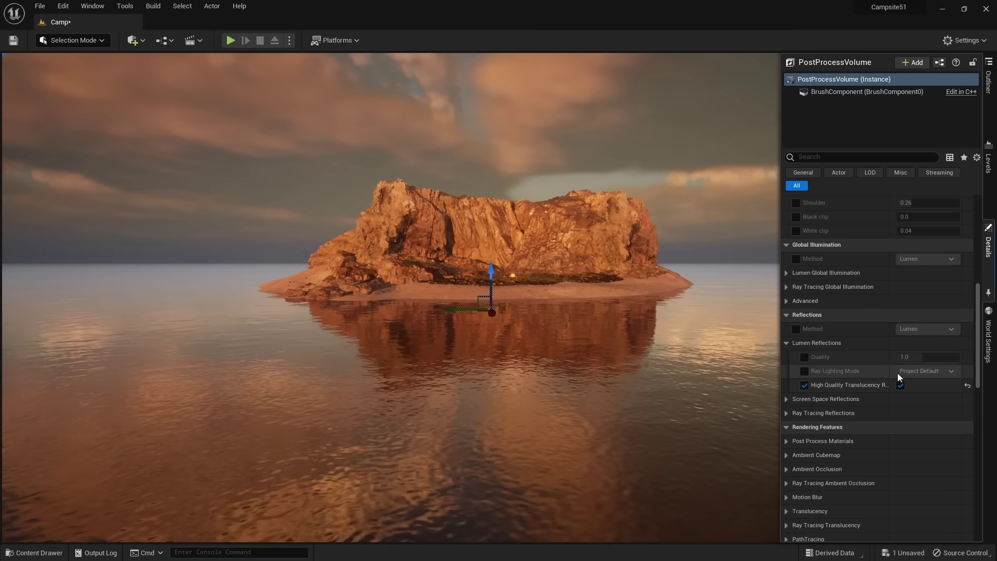
{"action": "right_click_drag", "start_coordinate": [498, 281], "coordinate": [452, 266]}
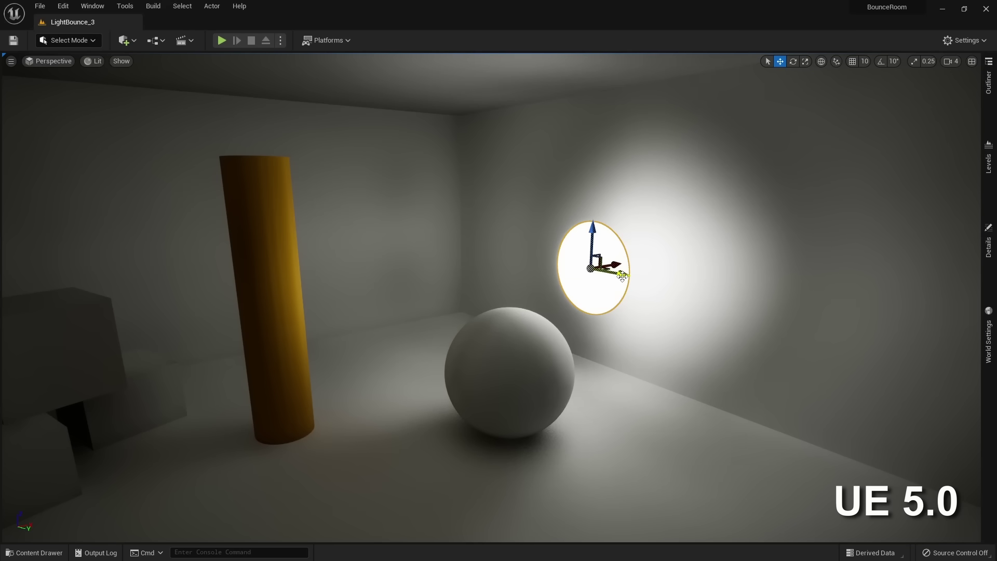
- Slide the glowing disc left along the back wall, then back across it
{"action": "left_click_drag", "start_coordinate": [619, 275], "coordinate": [792, 285]}
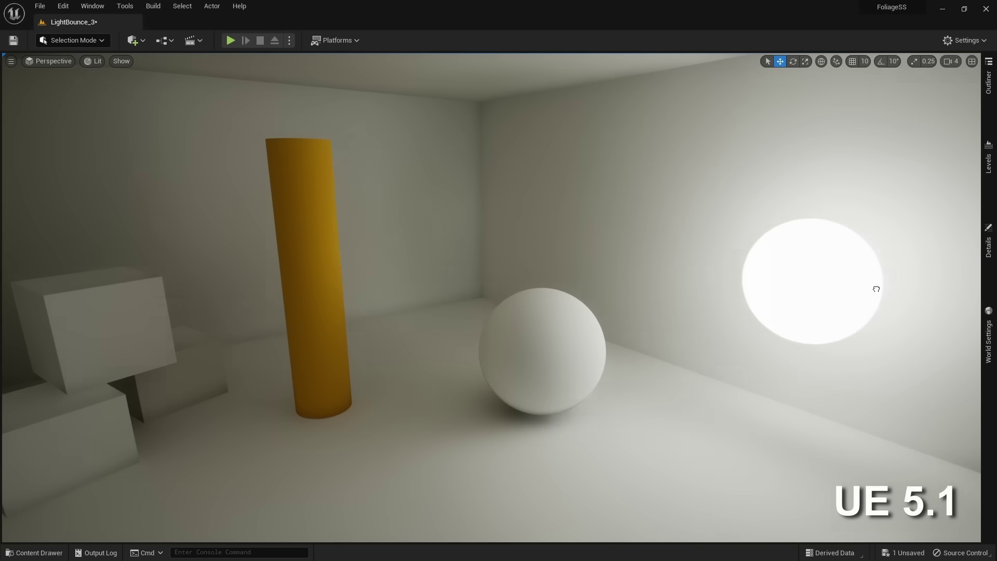
{"action": "left_click_drag", "start_coordinate": [874, 287], "coordinate": [613, 246]}
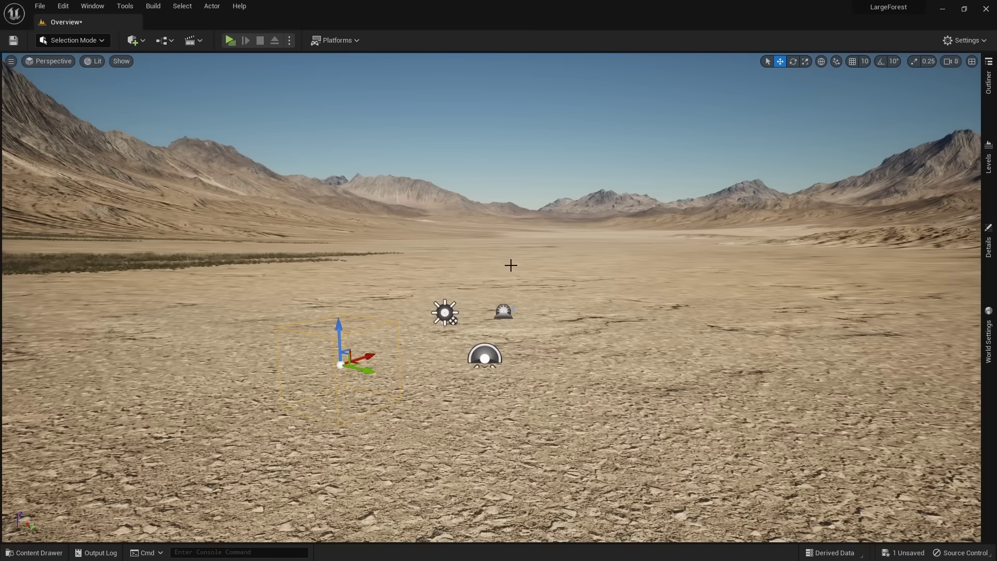
- Switch the viewport to Path Tracing and tick Reference Atmosphere in the PostProcessVolume
{"action": "left_click", "coordinate": [93, 63]}
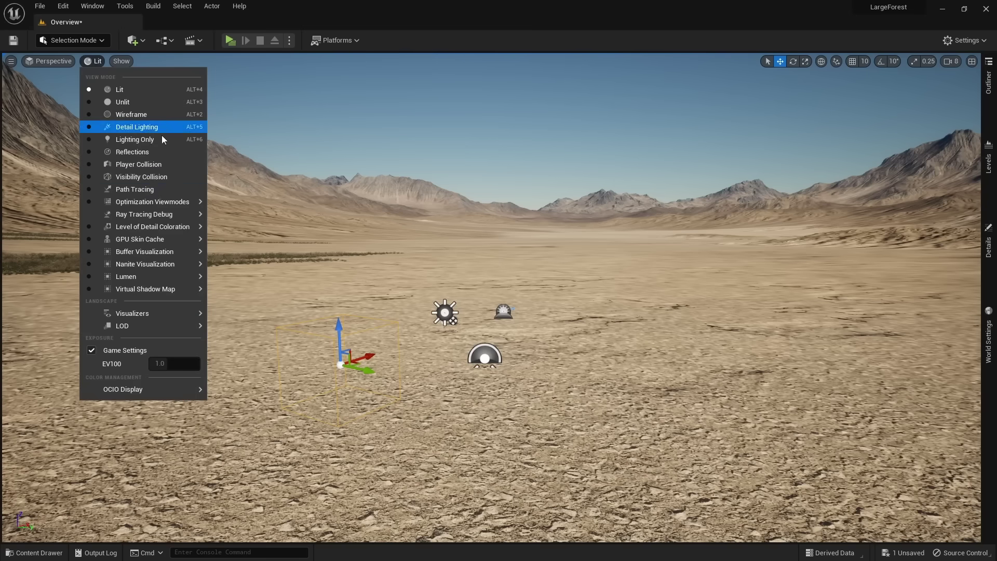
{"action": "left_click", "coordinate": [146, 191]}
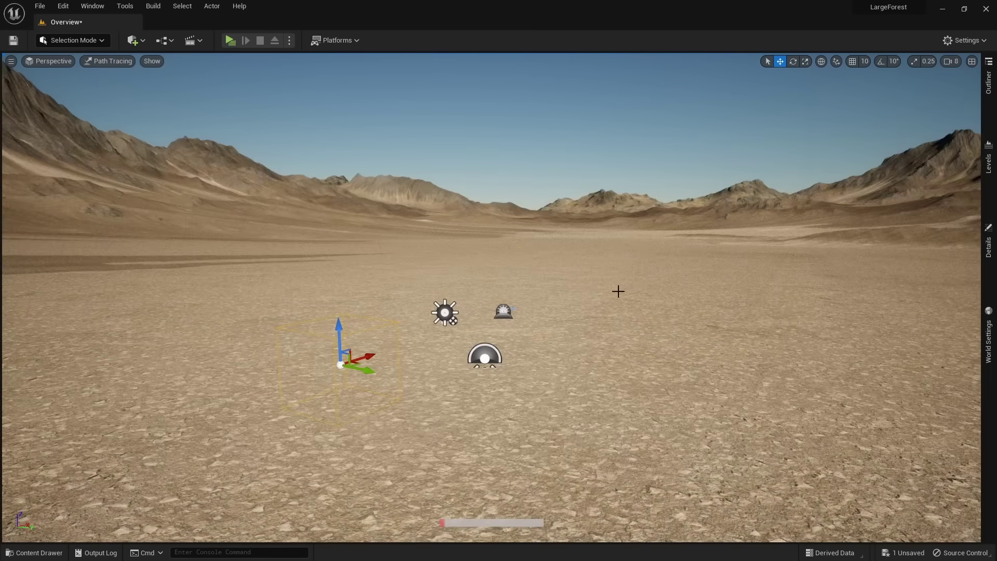
{"action": "left_click", "coordinate": [986, 243]}
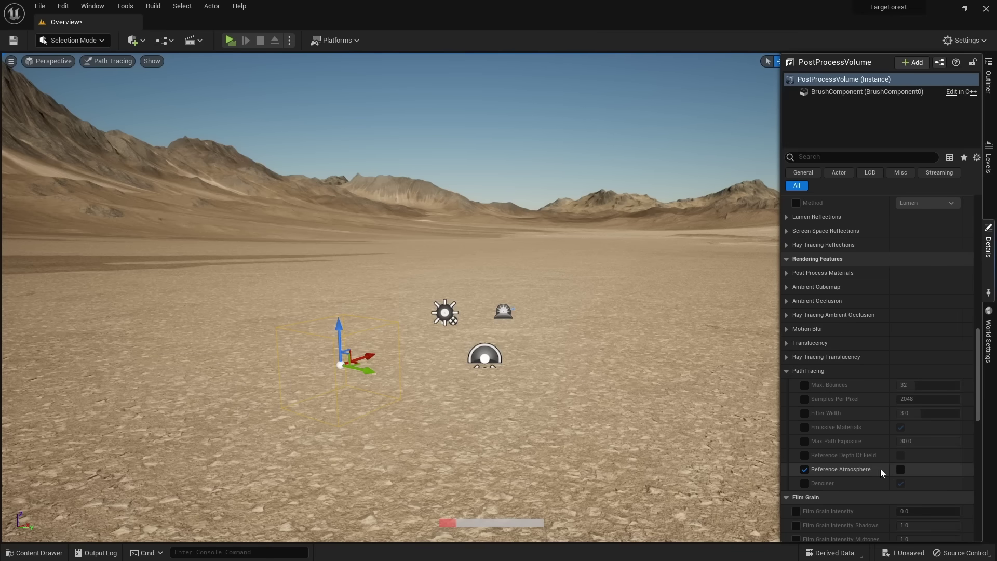
{"action": "left_click", "coordinate": [900, 469]}
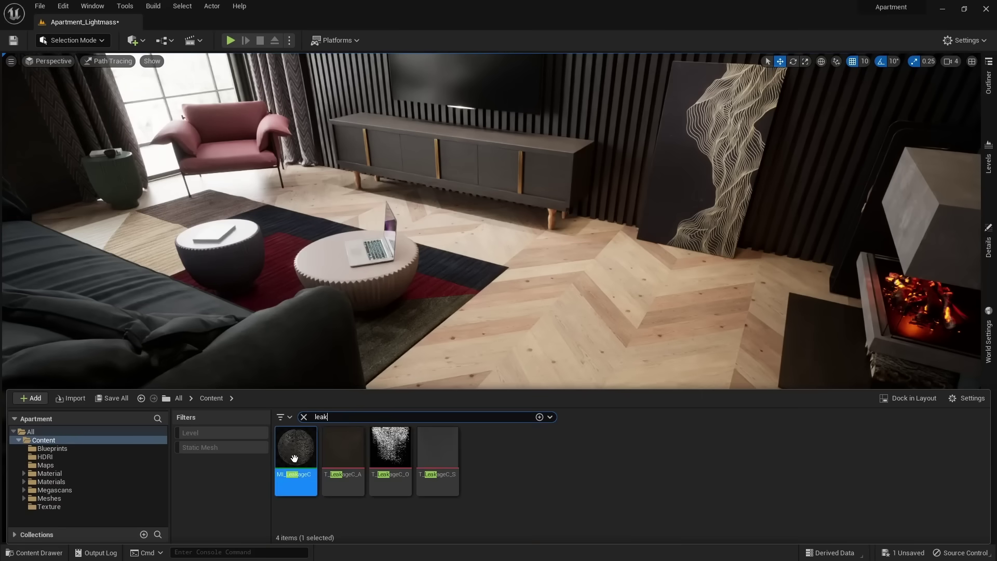
{"action": "mouse_move", "coordinate": [294, 458]}
{"action": "left_mouse_down"}
{"action": "mouse_move", "coordinate": [396, 409]}
{"action": "mouse_move", "coordinate": [498, 330]}
{"action": "left_mouse_up"}
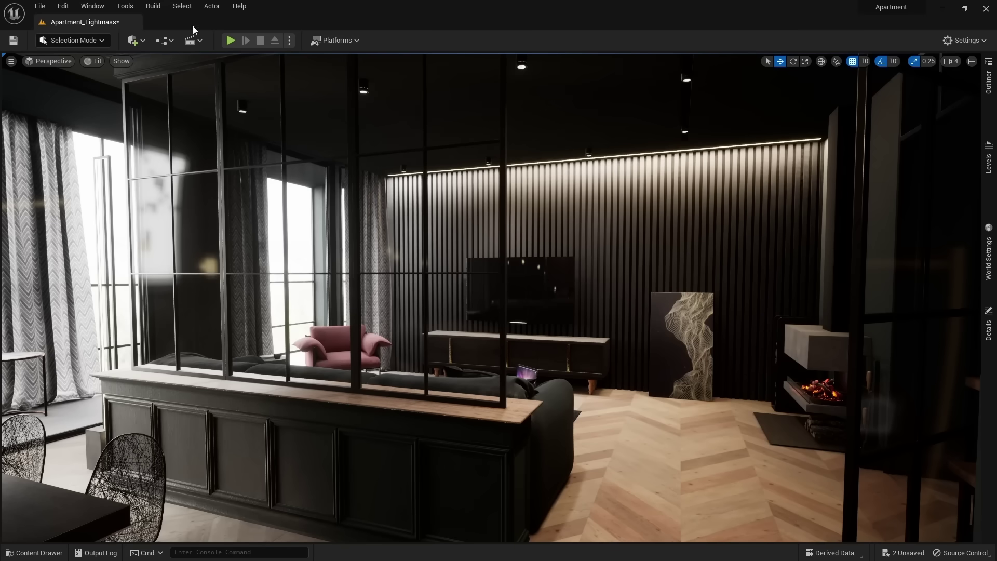
- Start a GPU Lightmass lighting build for the apartment and move its window aside
{"action": "left_click", "coordinate": [153, 6]}
{"action": "left_click", "coordinate": [207, 124]}
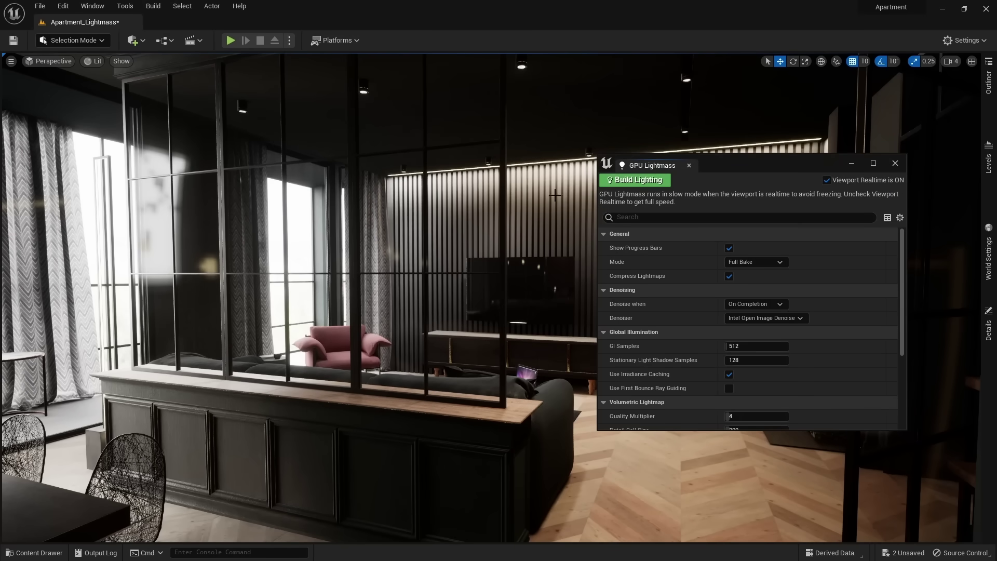
{"action": "left_click", "coordinate": [635, 181]}
{"action": "left_click_drag", "start_coordinate": [742, 163], "coordinate": [996, 196]}
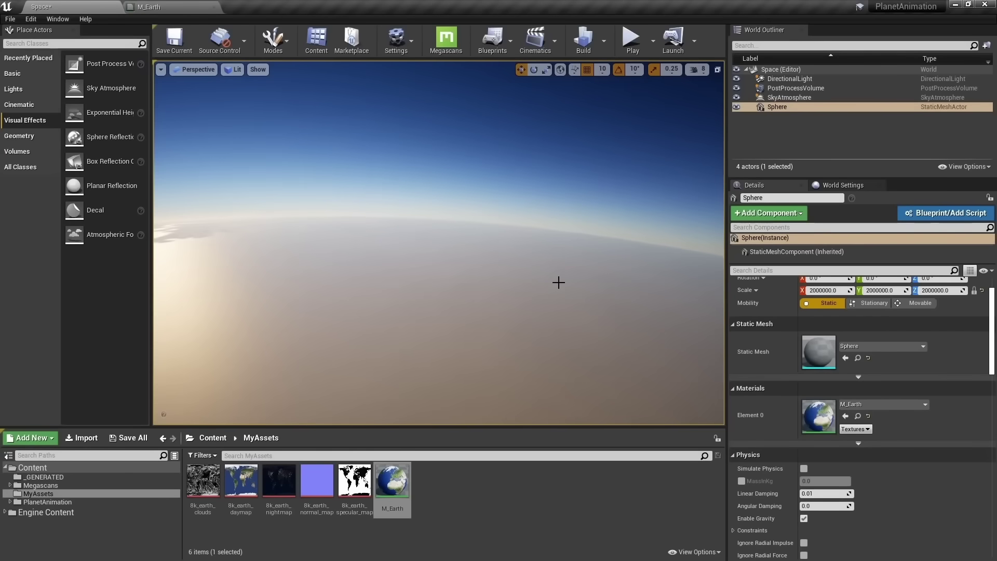
- Rotate the directional light with Ctrl+L to change the sun's angle on the Earth sphere
{"action": "key", "text": "ctrl+l"}
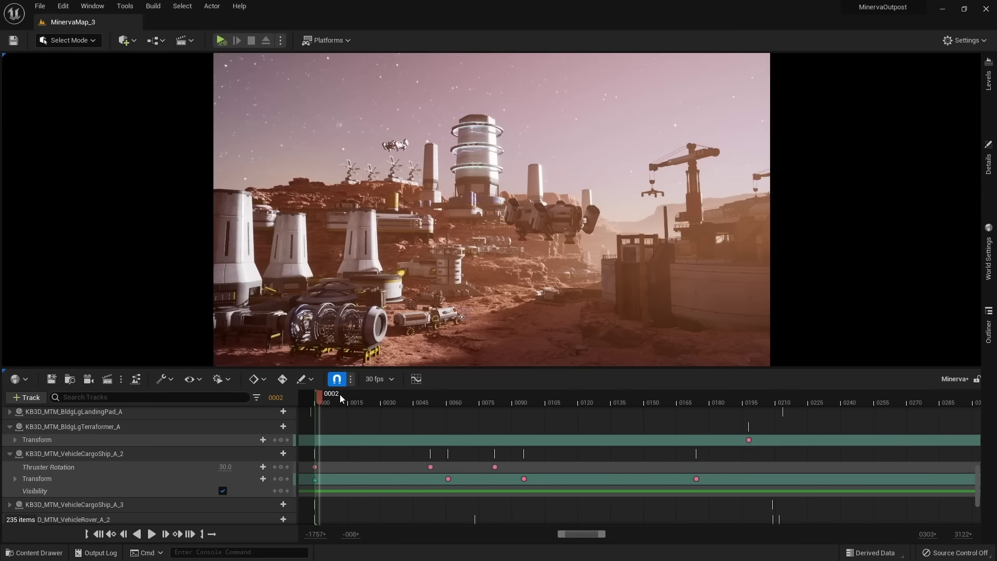
- Play the Minerva sequence from the start, then scrub back to around frame 22
{"action": "left_click", "coordinate": [316, 400]}
{"action": "key", "text": "space"}
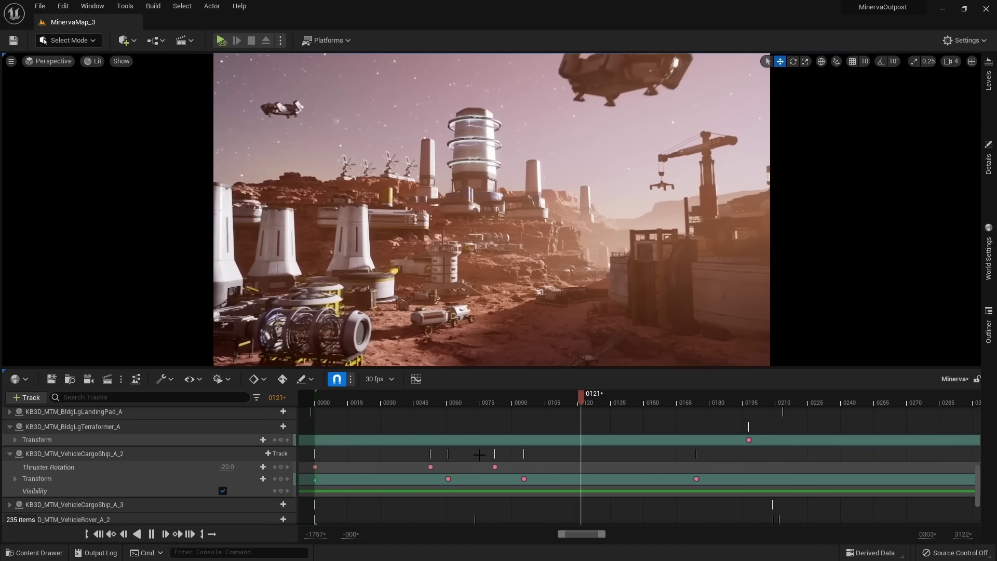
{"action": "key", "text": "space"}
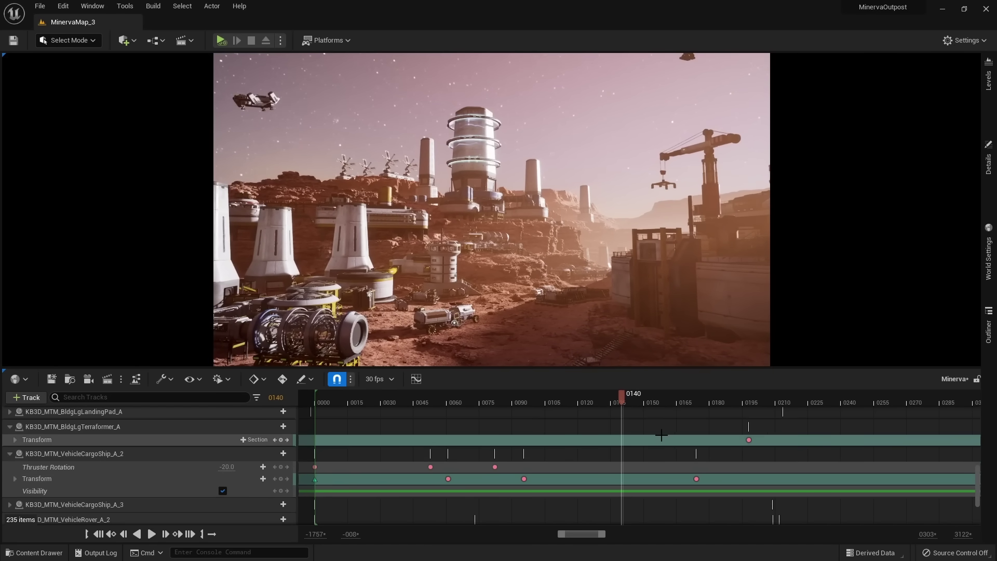
{"action": "left_click_drag", "start_coordinate": [615, 400], "coordinate": [400, 405]}
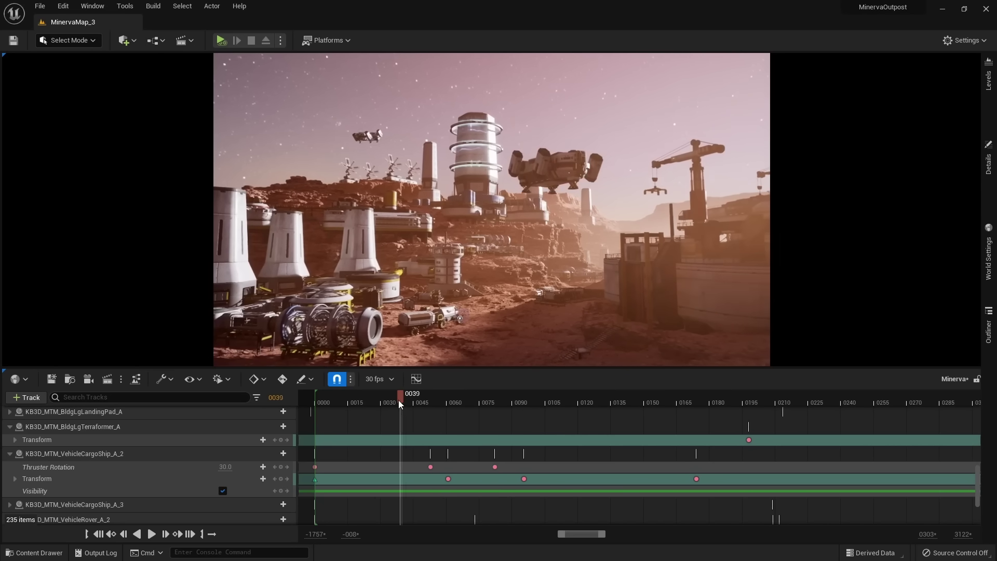
- Shift the cargo ship's Thruster Rotation and Transform keys earlier and replay from the start
{"action": "left_click", "coordinate": [315, 467]}
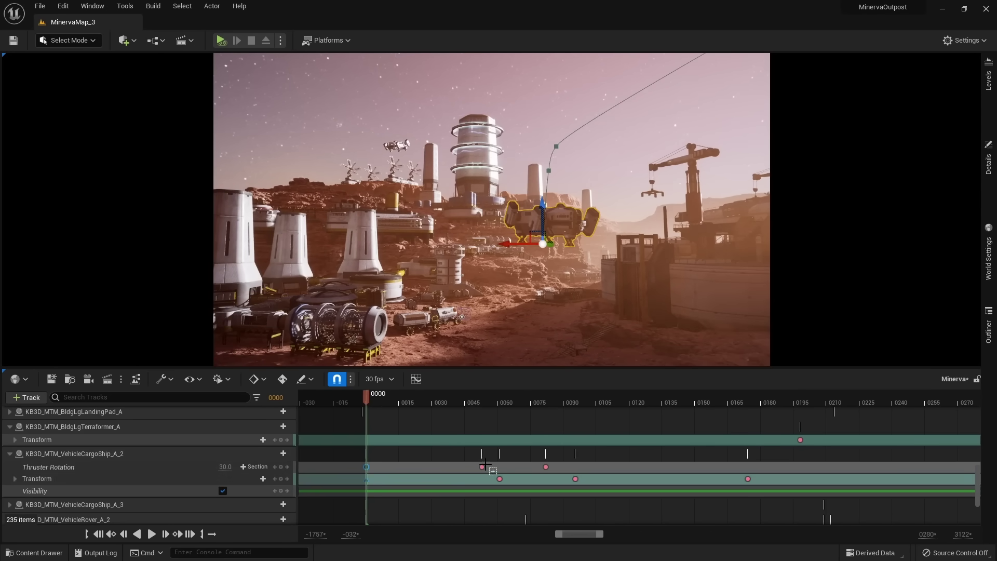
{"action": "left_click", "coordinate": [478, 466]}
{"action": "left_click", "coordinate": [499, 479]}
{"action": "left_click", "coordinate": [545, 467]}
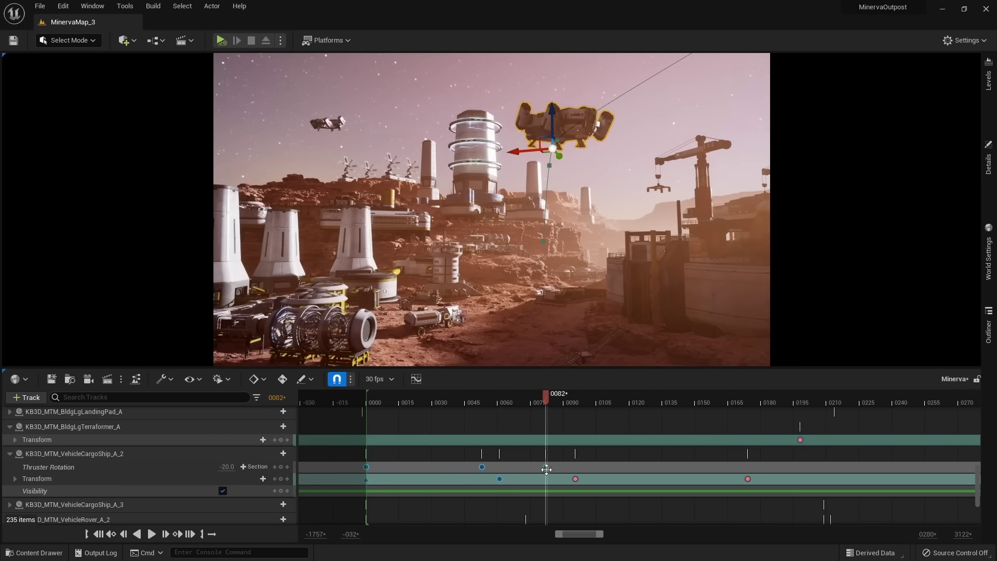
{"action": "left_click", "coordinate": [575, 479]}
{"action": "left_click", "coordinate": [750, 479]}
{"action": "left_click", "coordinate": [546, 467]}
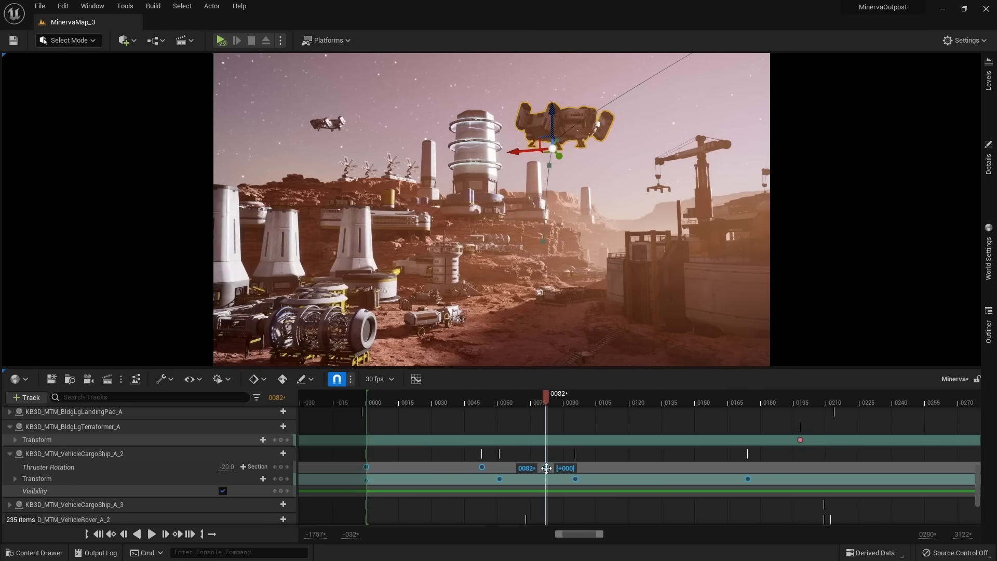
{"action": "left_click_drag", "start_coordinate": [491, 467], "coordinate": [439, 467]}
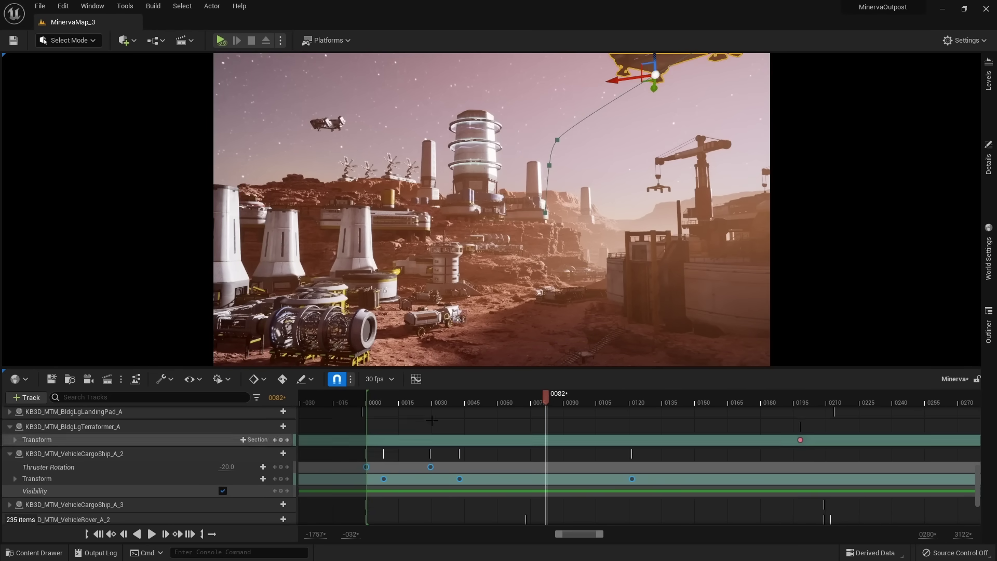
{"action": "left_click", "coordinate": [361, 403]}
{"action": "key", "text": "space"}
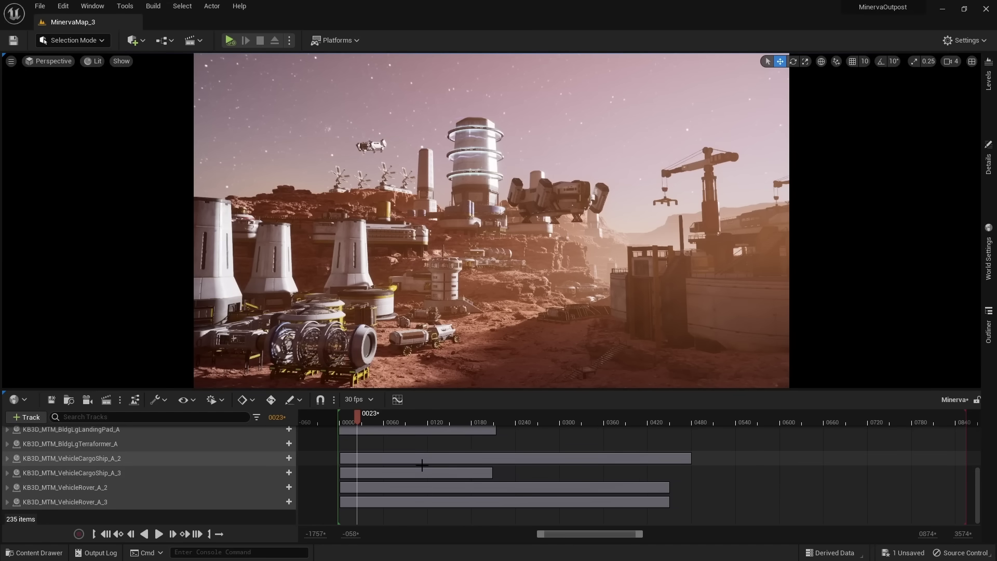
- Slide the expanded VehicleCargoShip_A_2 section before frame 0000 and replay the sequence from the start
{"action": "left_click", "coordinate": [6, 459]}
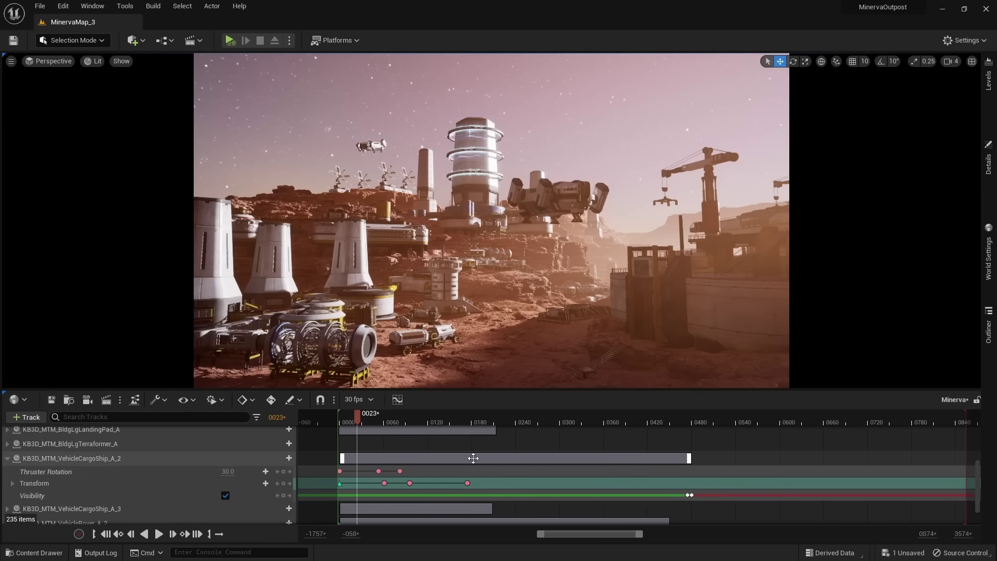
{"action": "left_click_drag", "start_coordinate": [473, 458], "coordinate": [595, 460]}
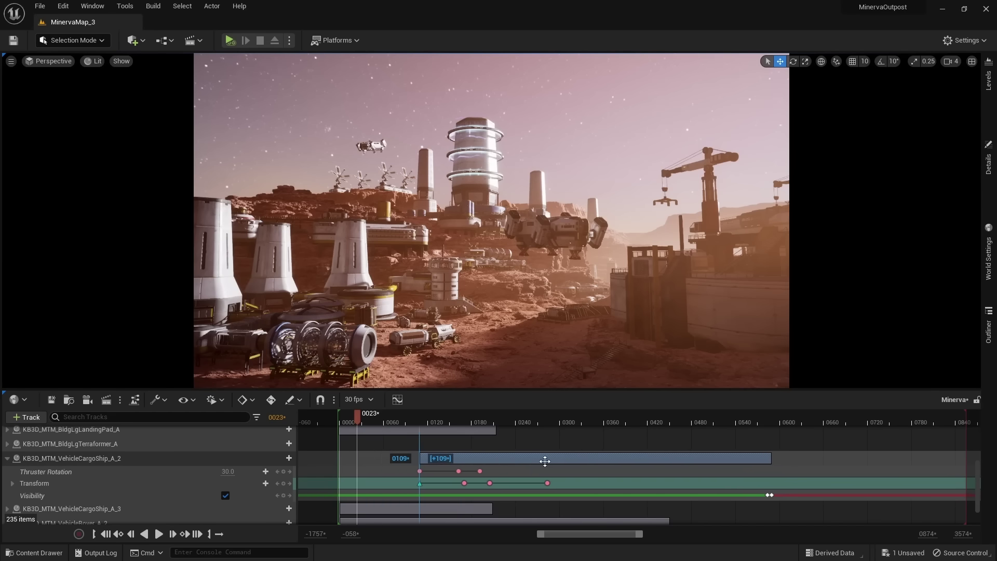
{"action": "left_click_drag", "start_coordinate": [478, 462], "coordinate": [410, 462]}
{"action": "left_click", "coordinate": [341, 417]}
{"action": "key", "text": "space"}
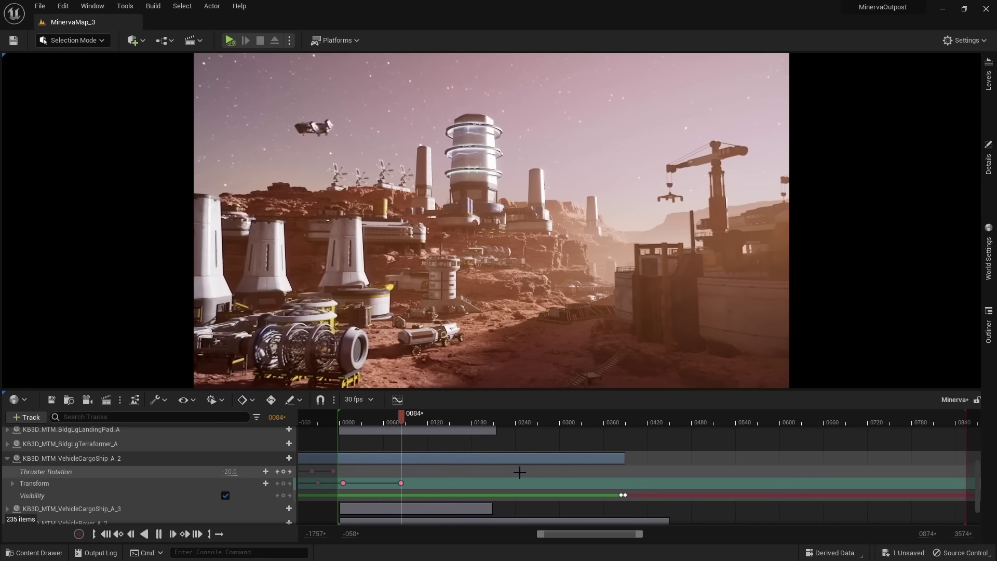
{"action": "scroll", "coordinate": [493, 301], "scroll_direction": "down", "scroll_amount": 2}
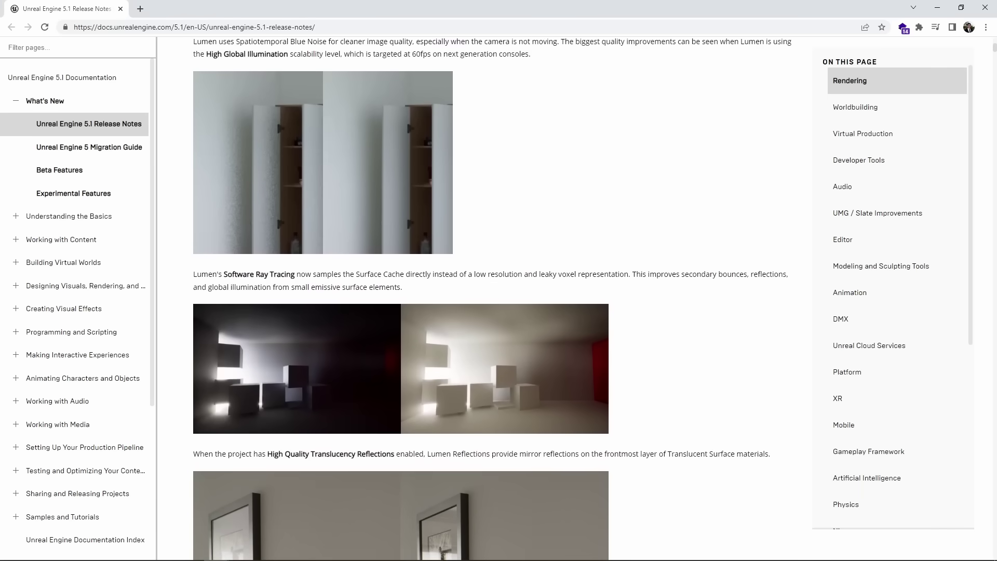
- Scroll down through the Lumen improvements in the UE 5.1 Release Notes
{"action": "scroll", "coordinate": [492, 301], "scroll_direction": "down", "scroll_amount": 2}
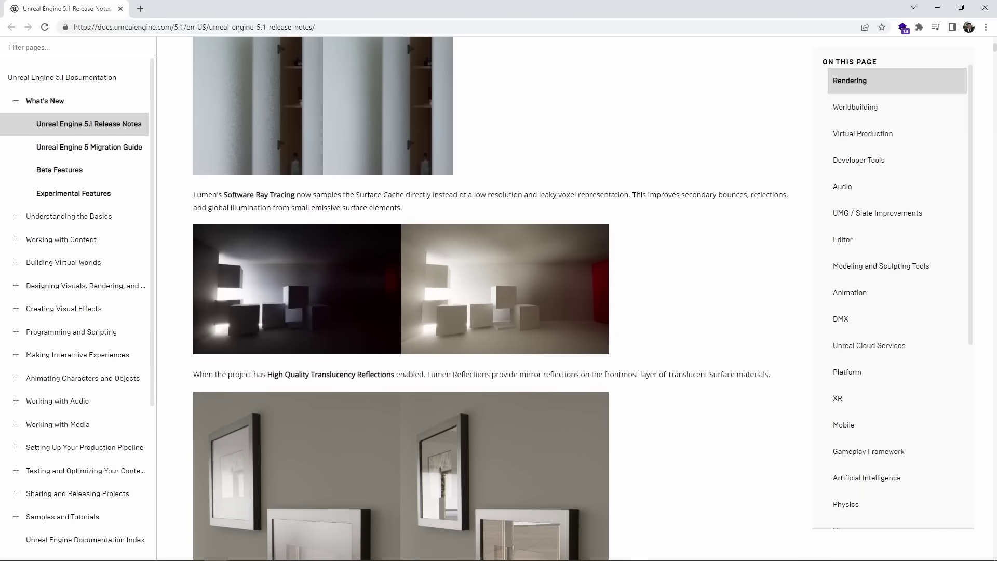
{"action": "scroll", "coordinate": [492, 302], "scroll_direction": "down", "scroll_amount": 2}
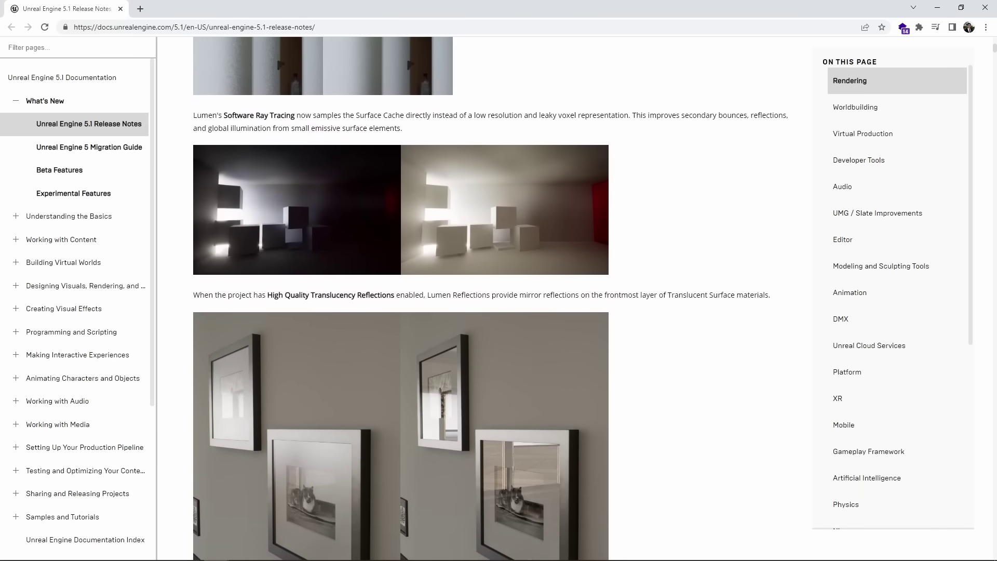
{"action": "scroll", "coordinate": [492, 301], "scroll_direction": "down", "scroll_amount": 2}
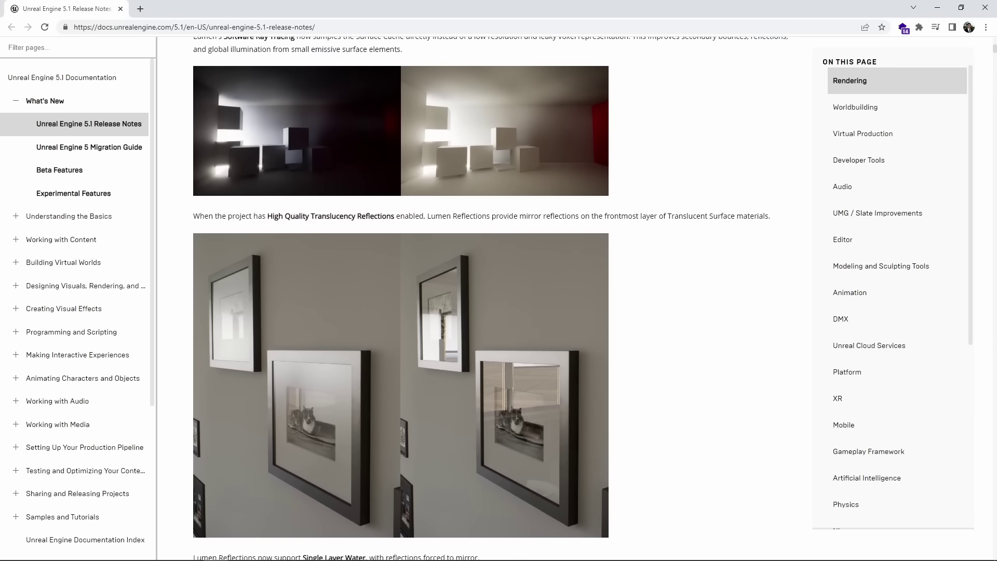
{"action": "scroll", "coordinate": [492, 302], "scroll_direction": "down", "scroll_amount": 2}
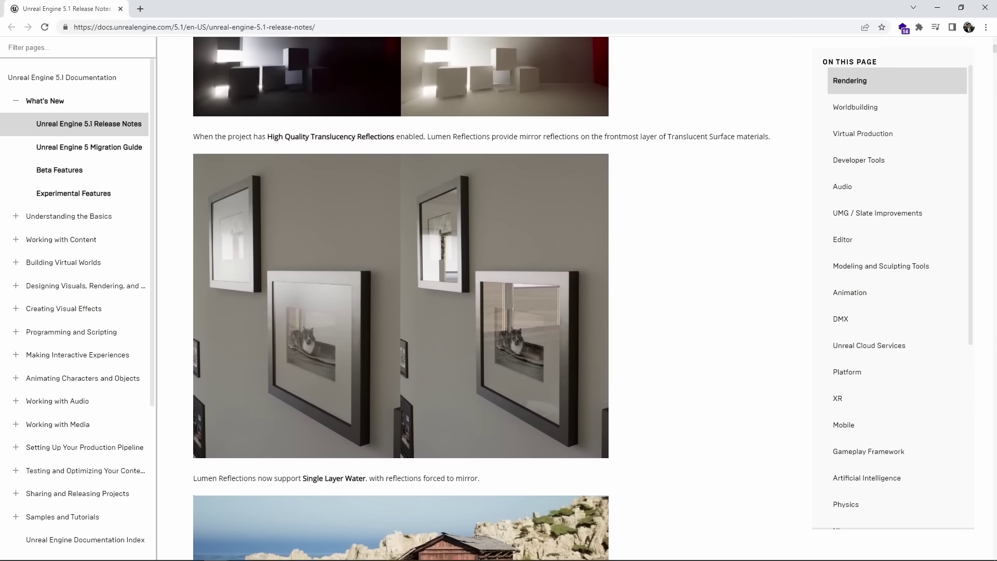
{"action": "scroll", "coordinate": [492, 301], "scroll_direction": "down", "scroll_amount": 2}
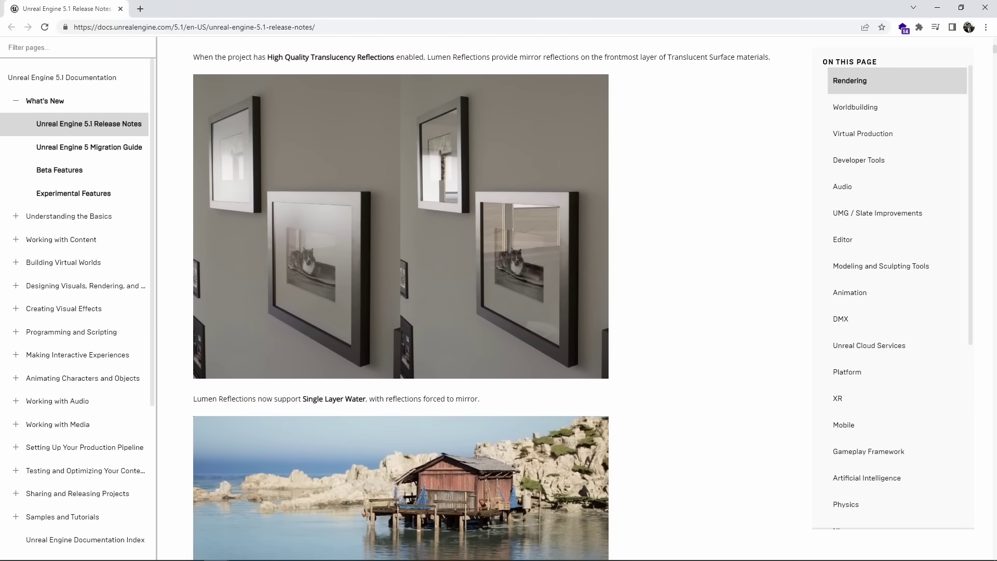
{"action": "scroll", "coordinate": [492, 302], "scroll_direction": "down", "scroll_amount": 2}
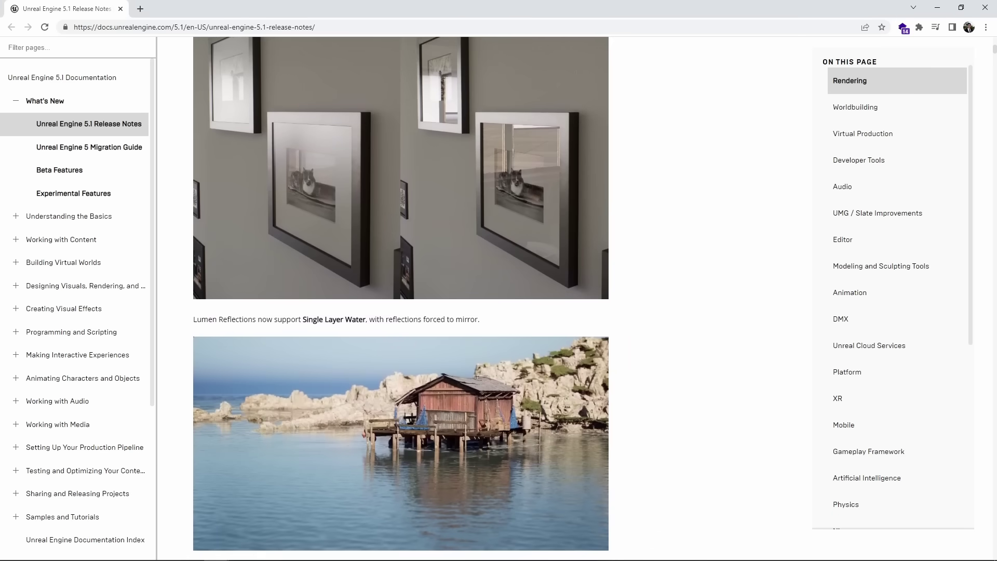
{"action": "scroll", "coordinate": [492, 301], "scroll_direction": "down", "scroll_amount": 2}
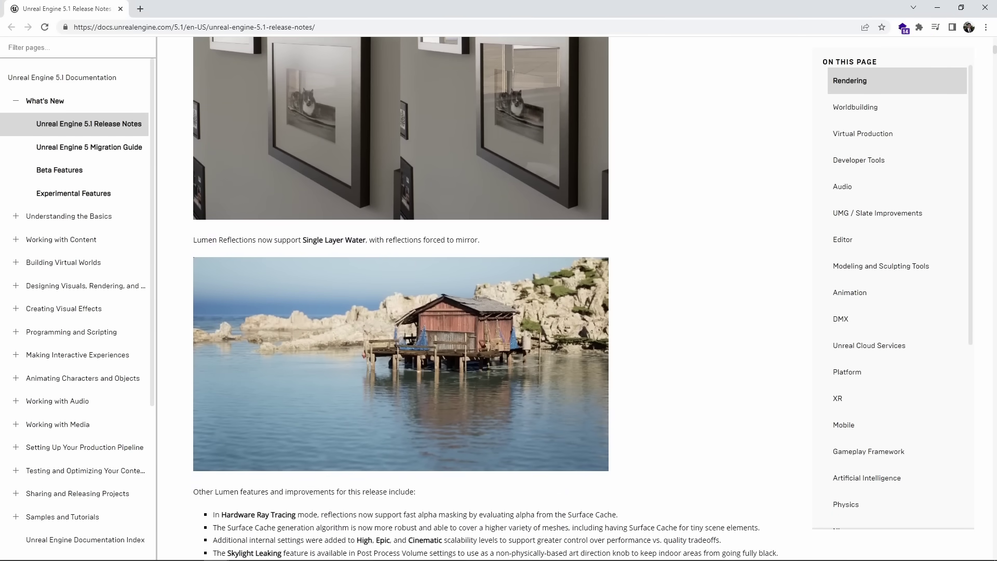
{"action": "scroll", "coordinate": [493, 301], "scroll_direction": "down", "scroll_amount": 2}
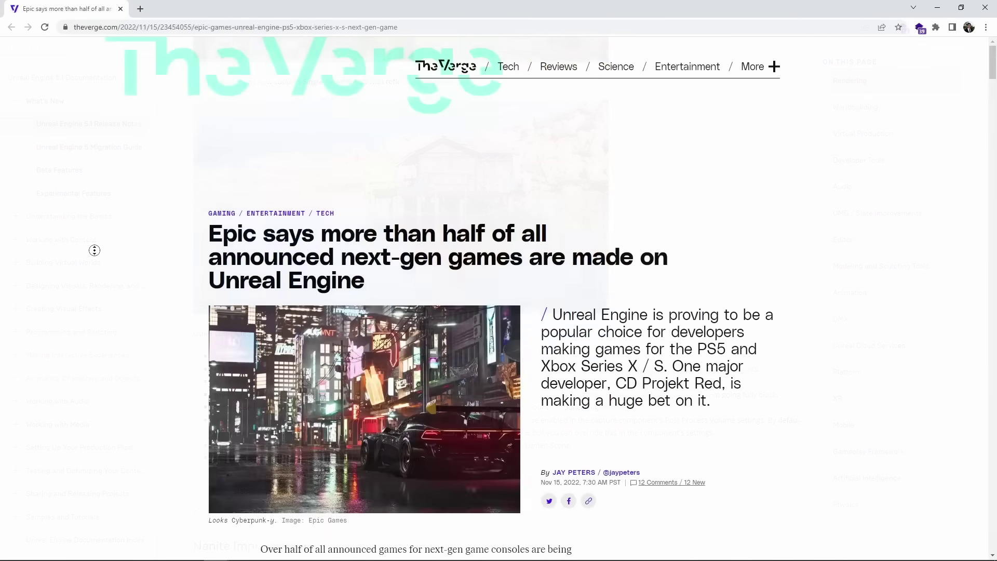
- Scroll The Verge's Unreal Engine next-gen games article down past its header
{"action": "scroll", "coordinate": [94, 271], "scroll_direction": "down", "scroll_amount": 2}
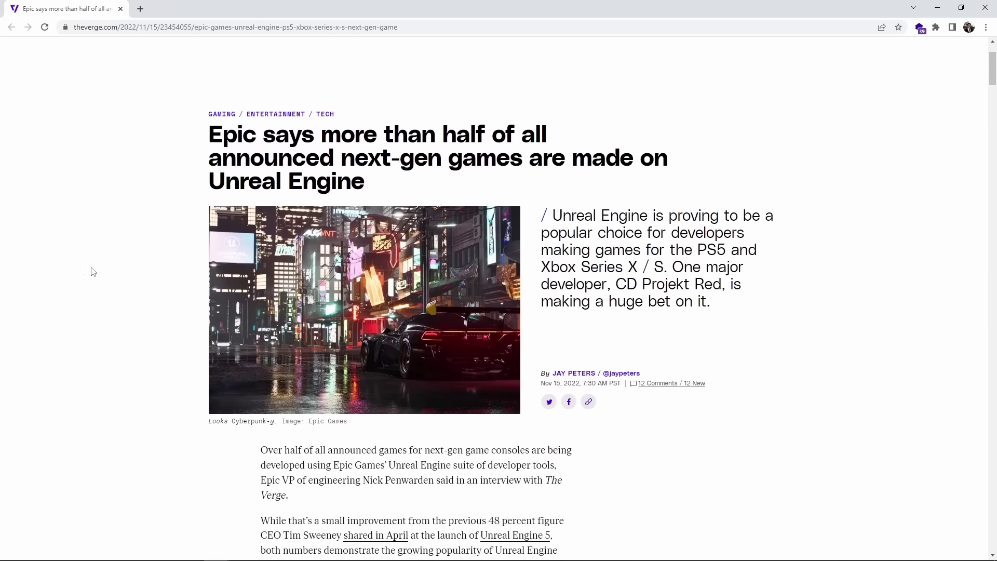